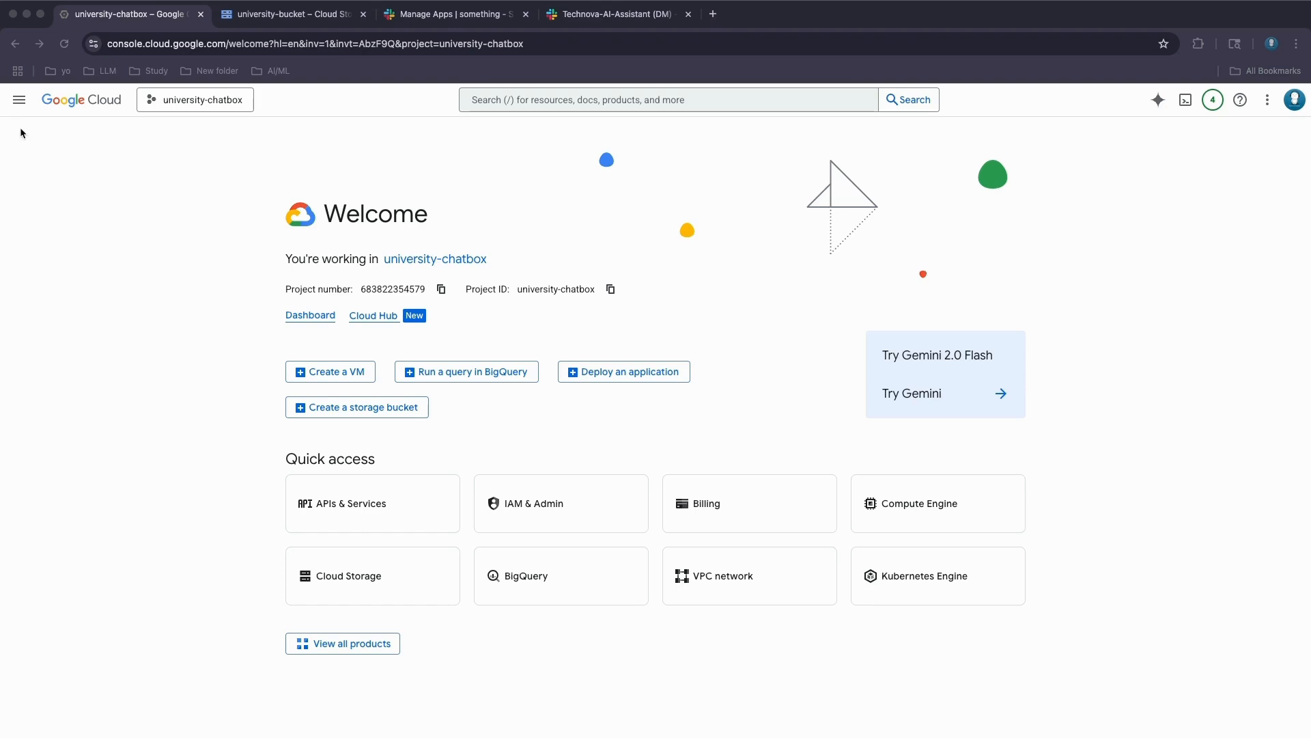
- Go to Vertex AI Search and view the project's existing apps, of which there are none
left_click(20, 103)
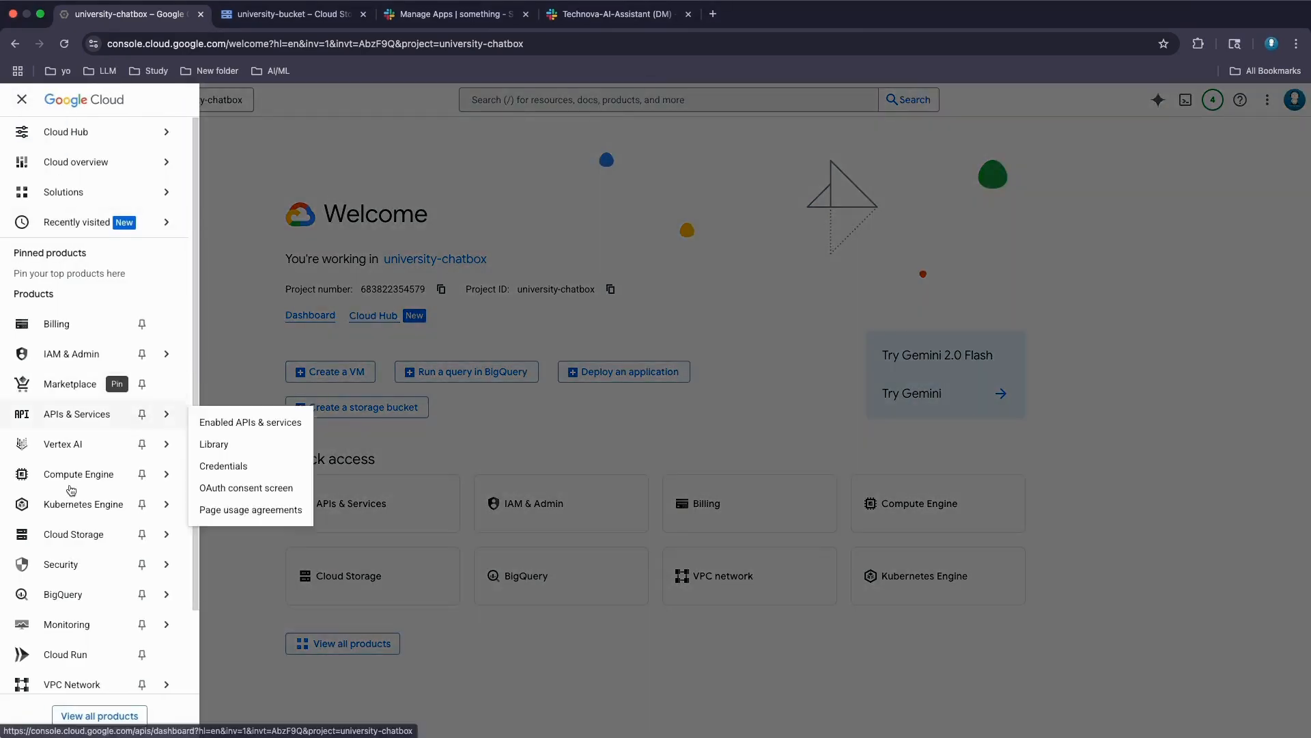
mouse_move(72, 444)
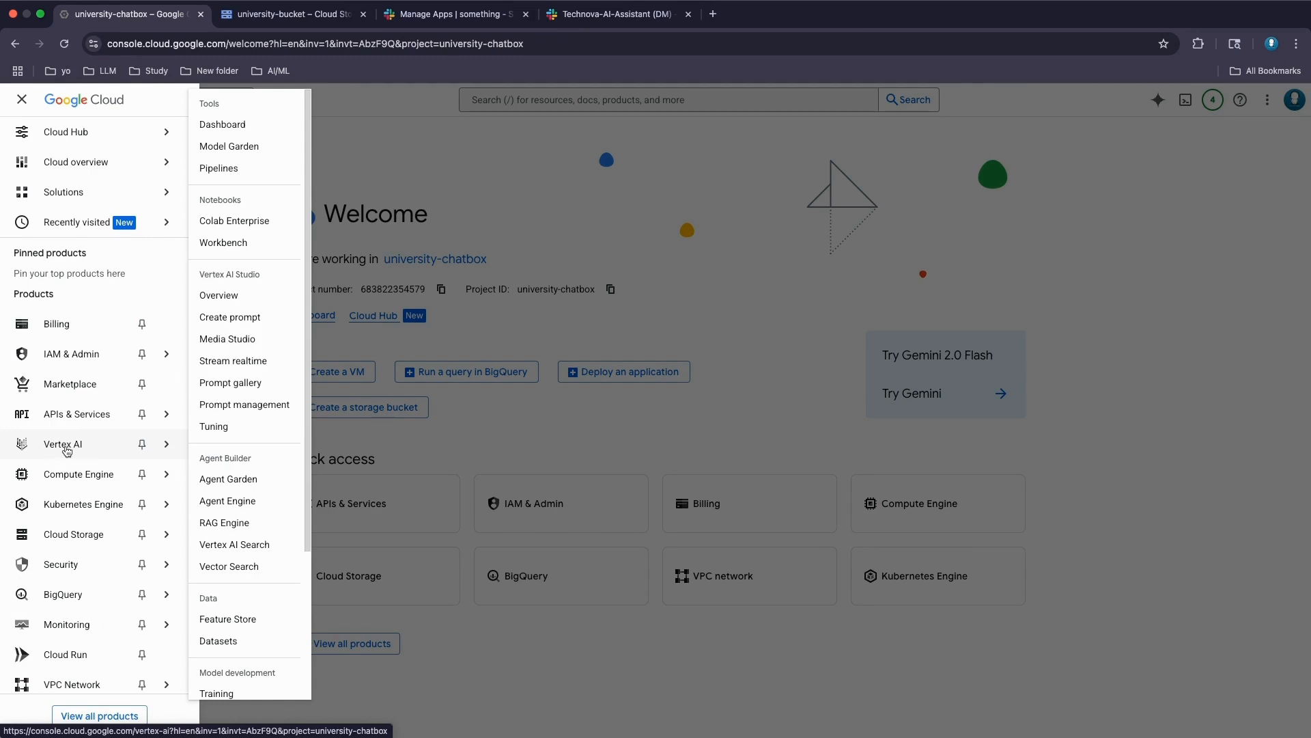
left_click(241, 546)
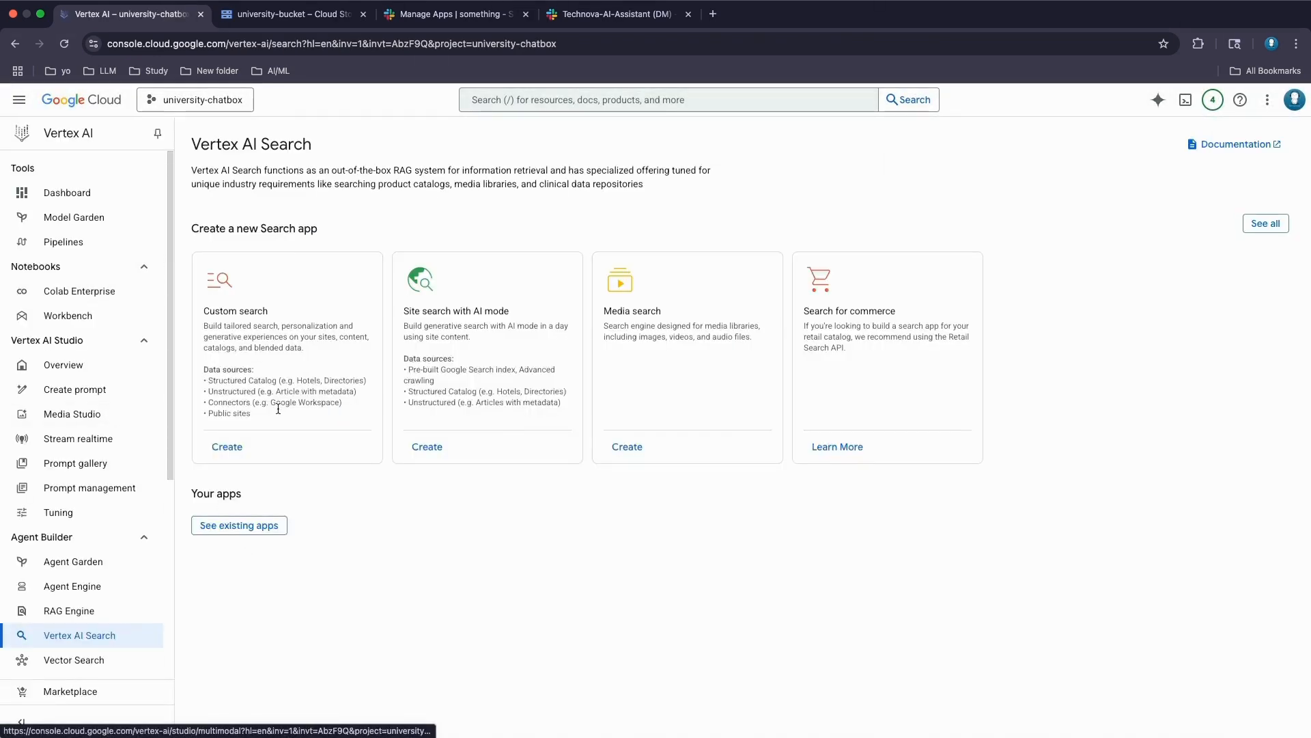
left_click(243, 527)
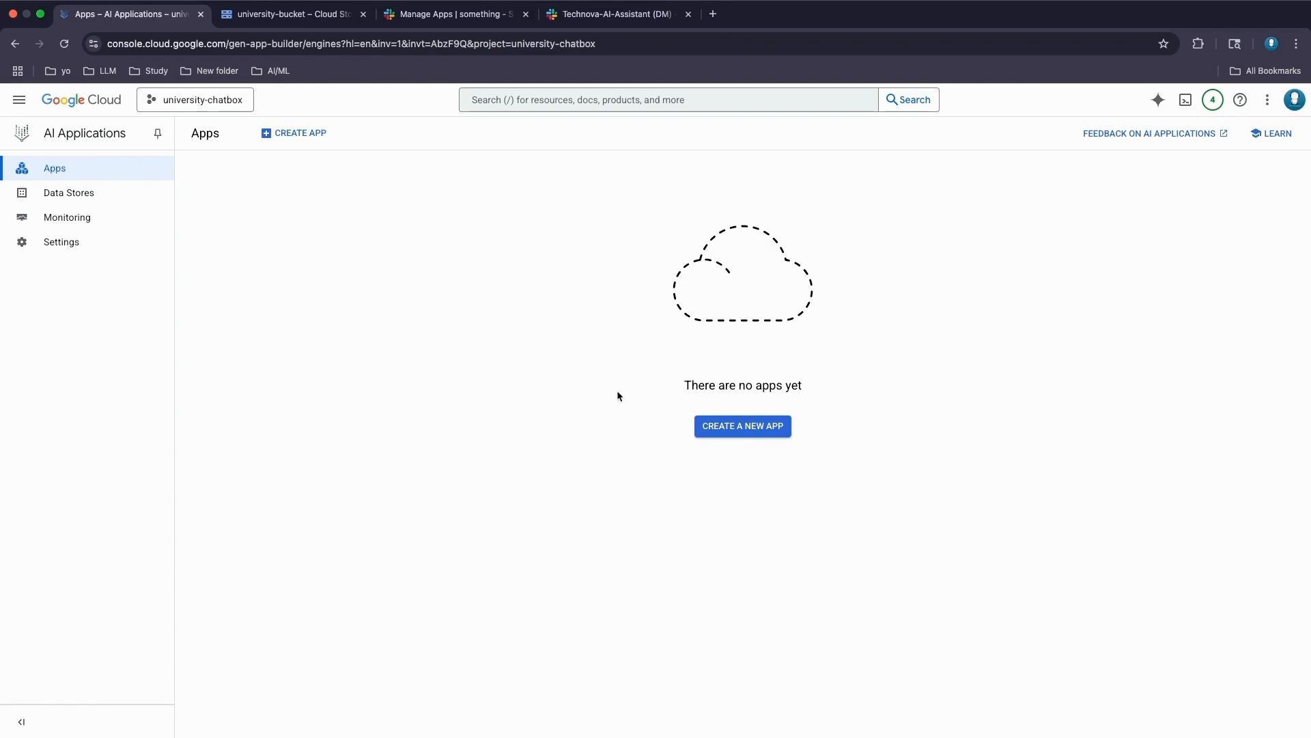
- Start a new app and pick the Chat card under Conversation agents
left_click(741, 429)
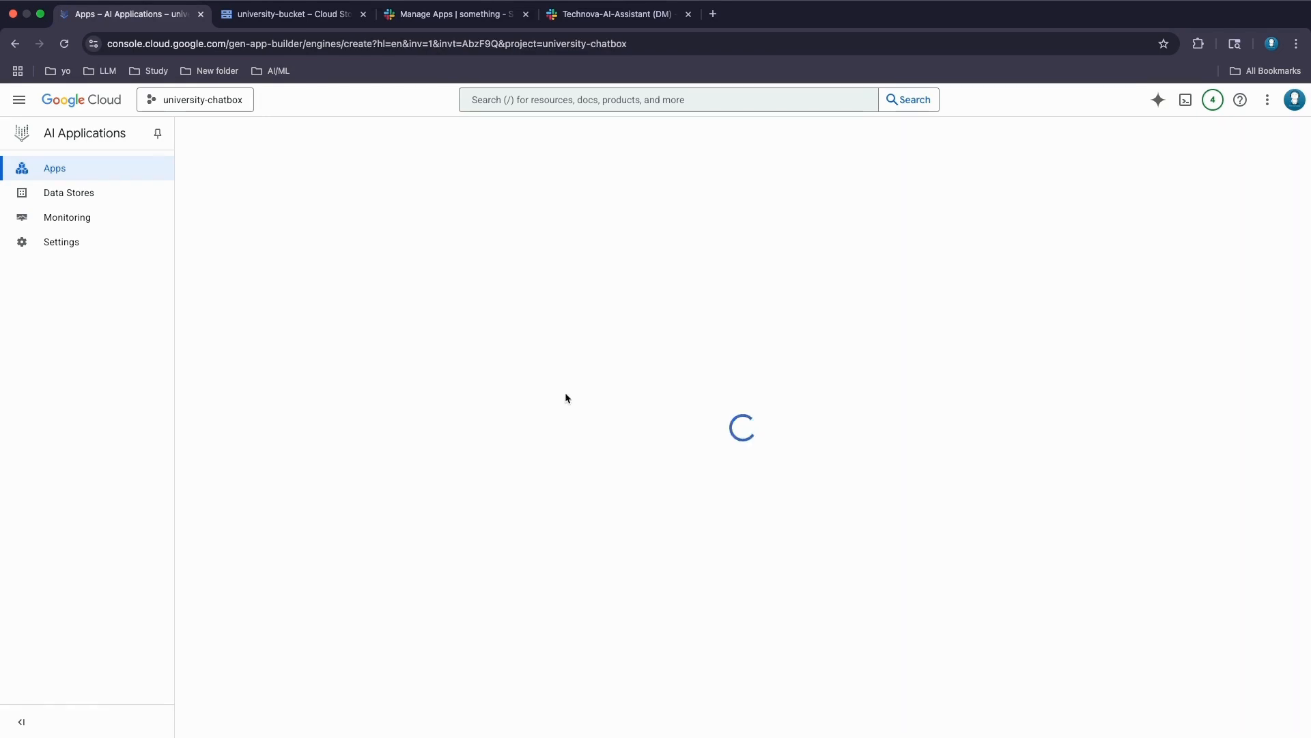
scroll(638, 493, "down", 3)
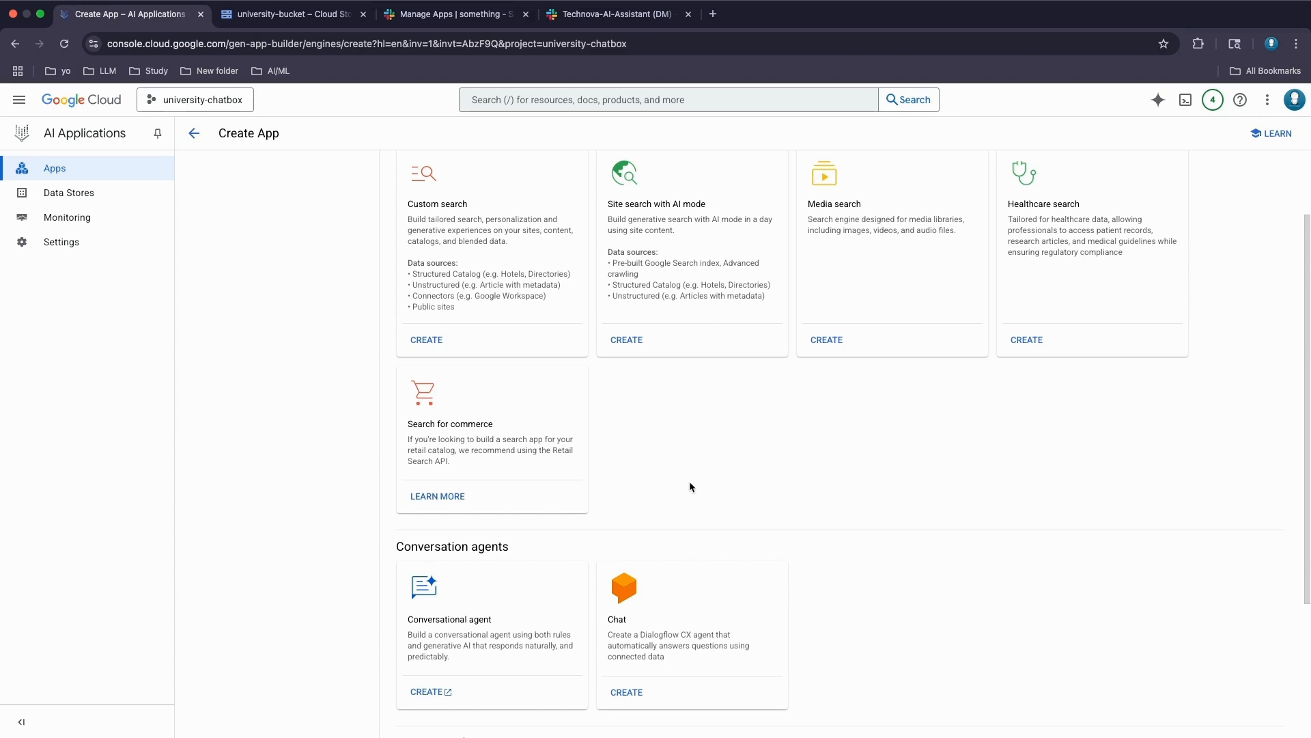
scroll(689, 485, "down", 1)
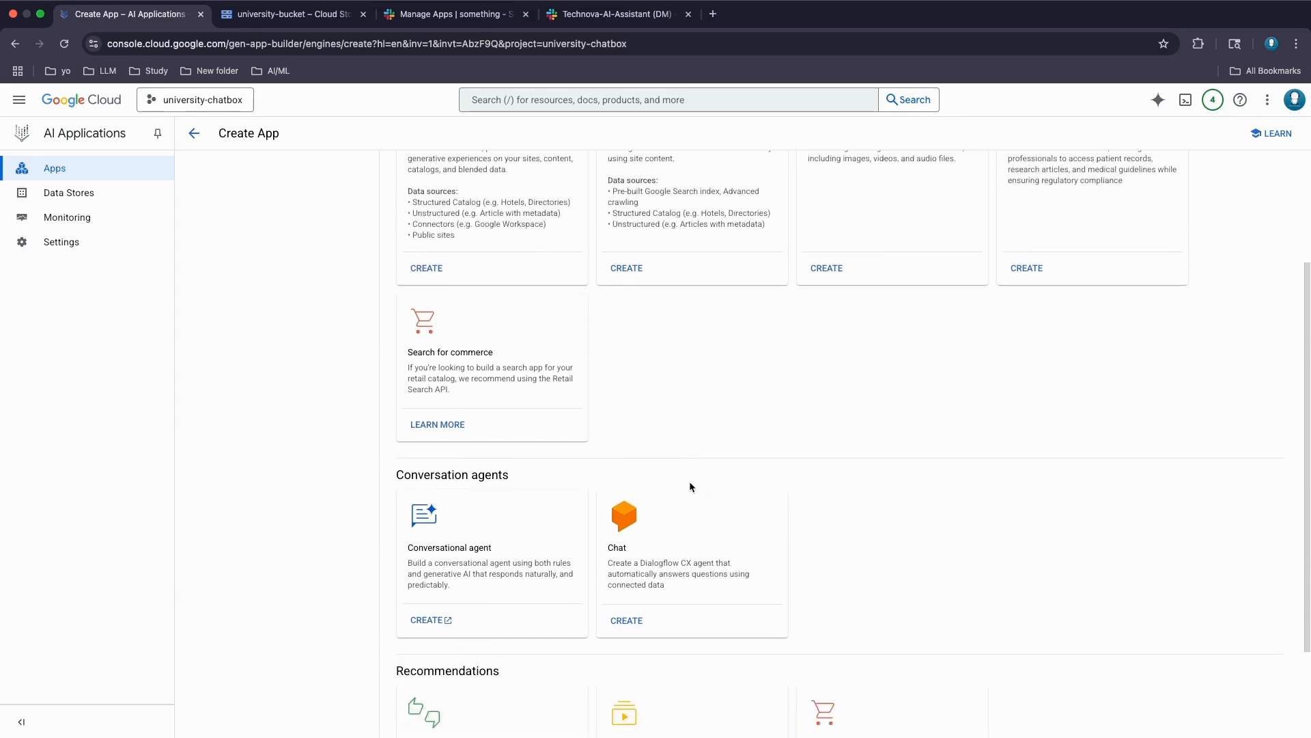
left_click(633, 623)
- Enter company name technova and agent name technova-agent, keeping global, and continue to Data
left_click(432, 262)
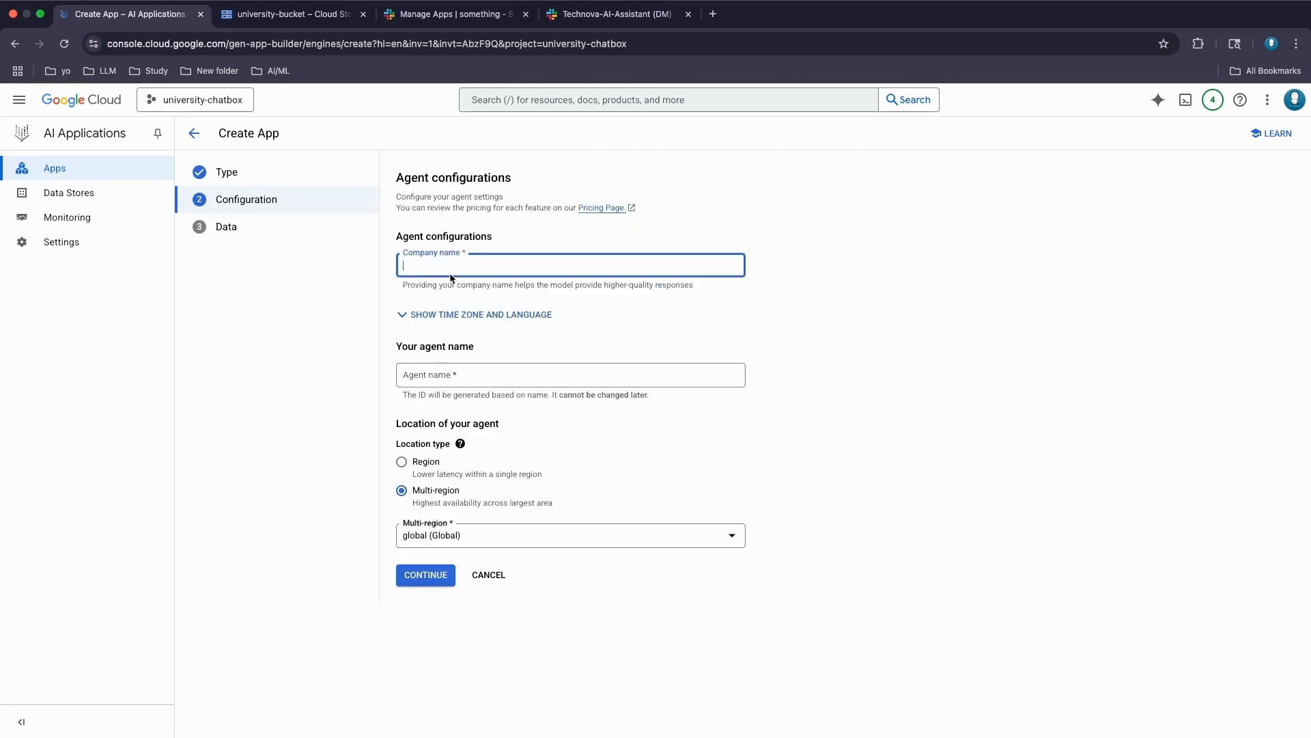
type("technova")
left_click(448, 376)
type("tec")
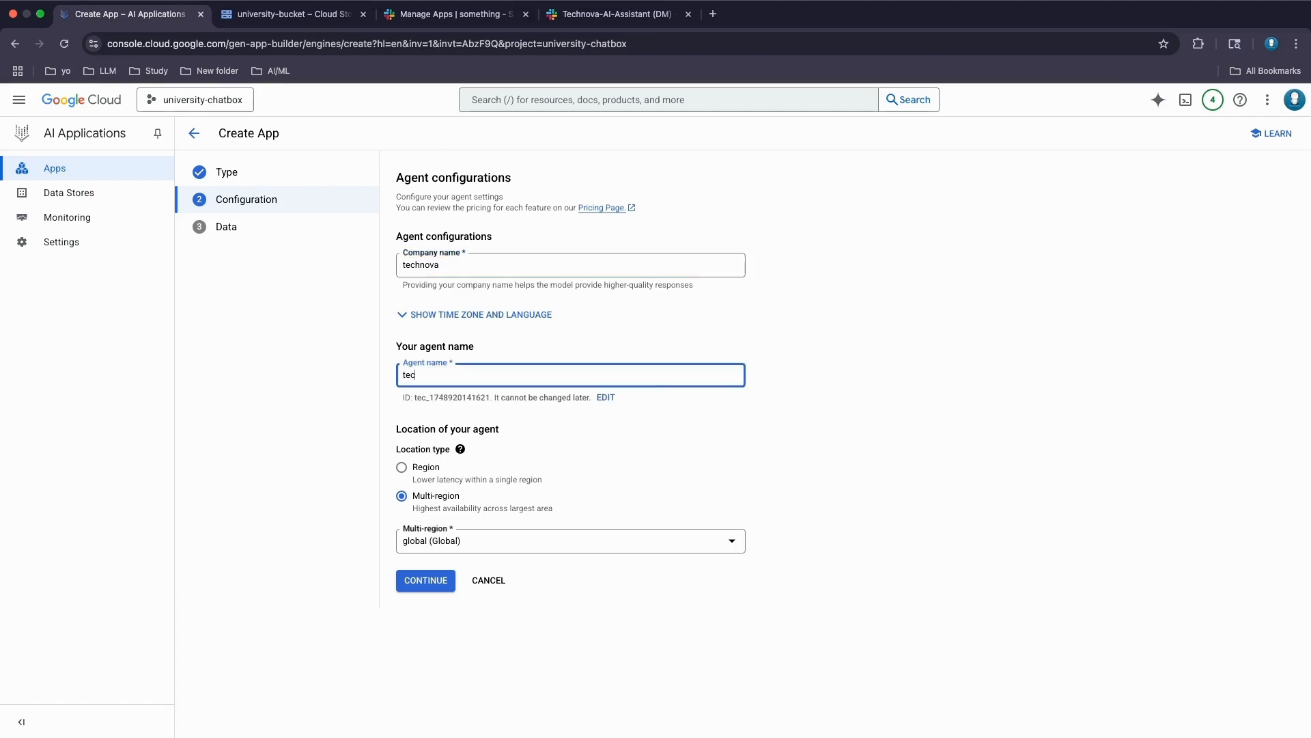
type("hnova-agent")
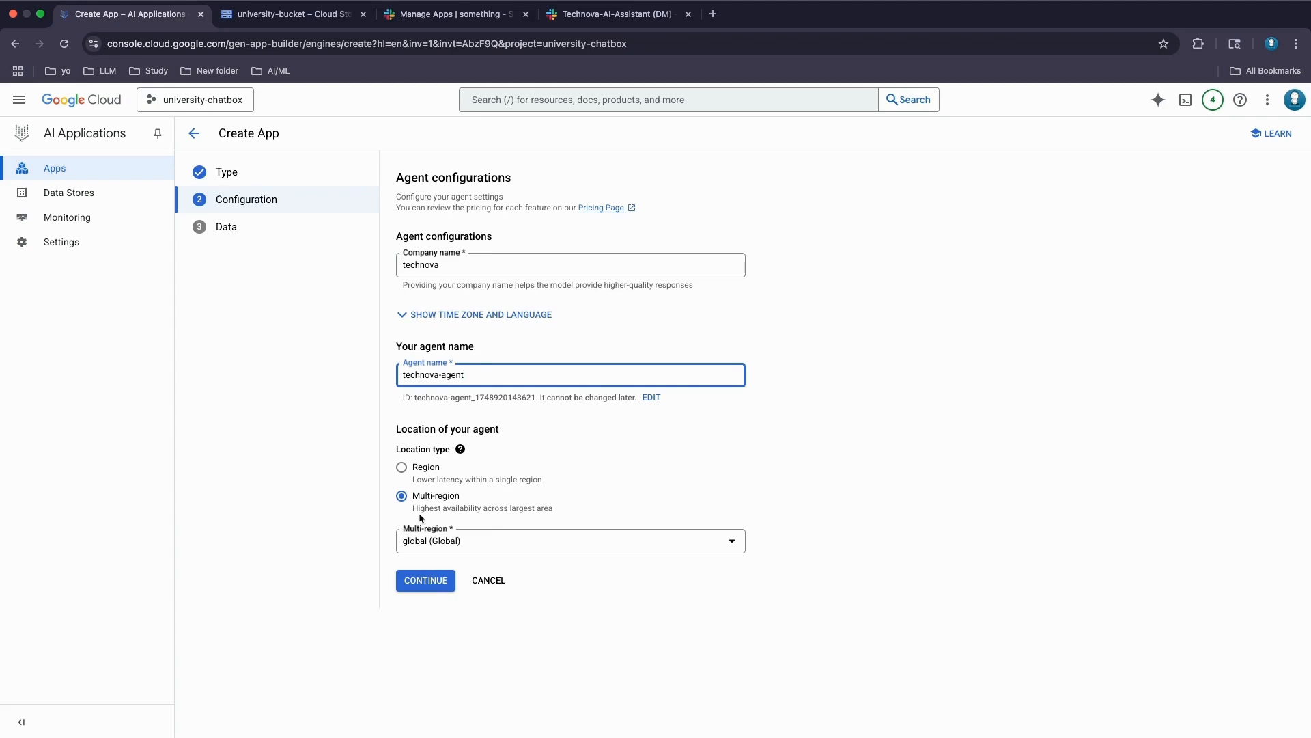
left_click(418, 581)
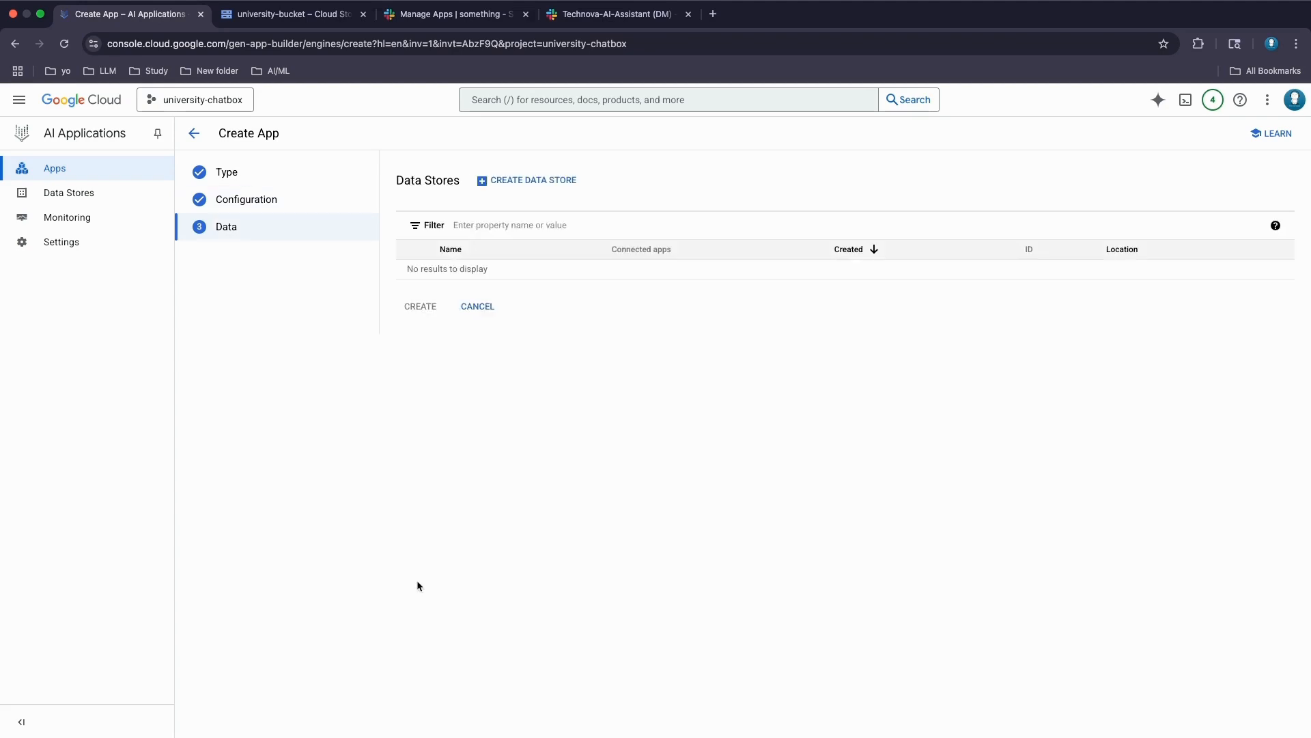
- Create a Cloud Storage data store importing from university-bucket and continue to its configuration
left_click(538, 179)
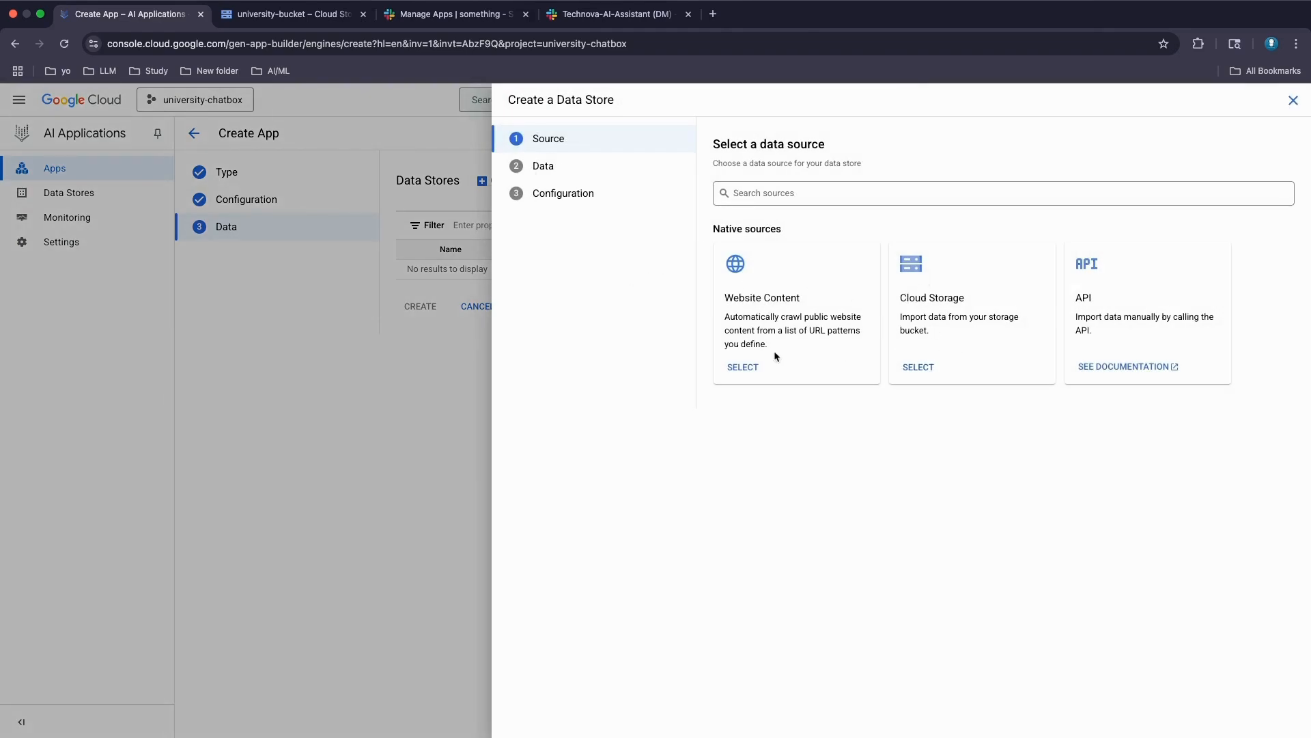
left_click(917, 369)
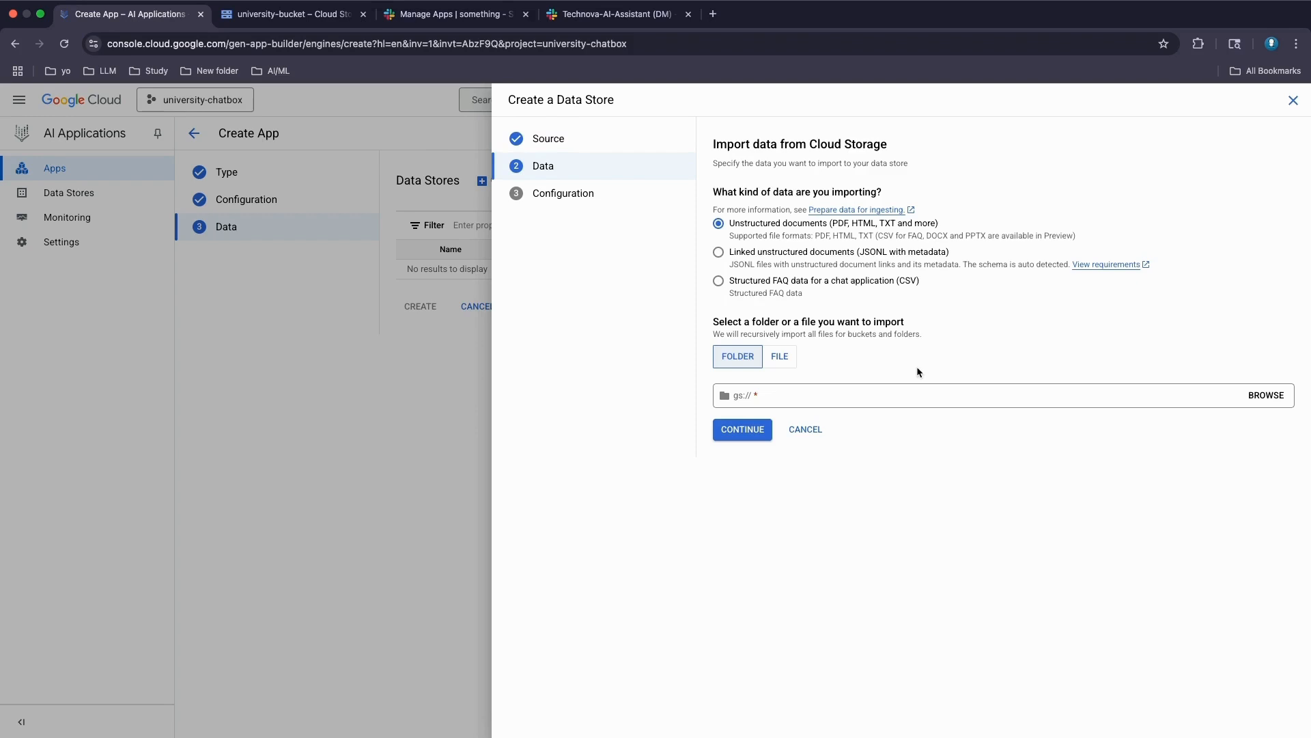
left_click(1266, 395)
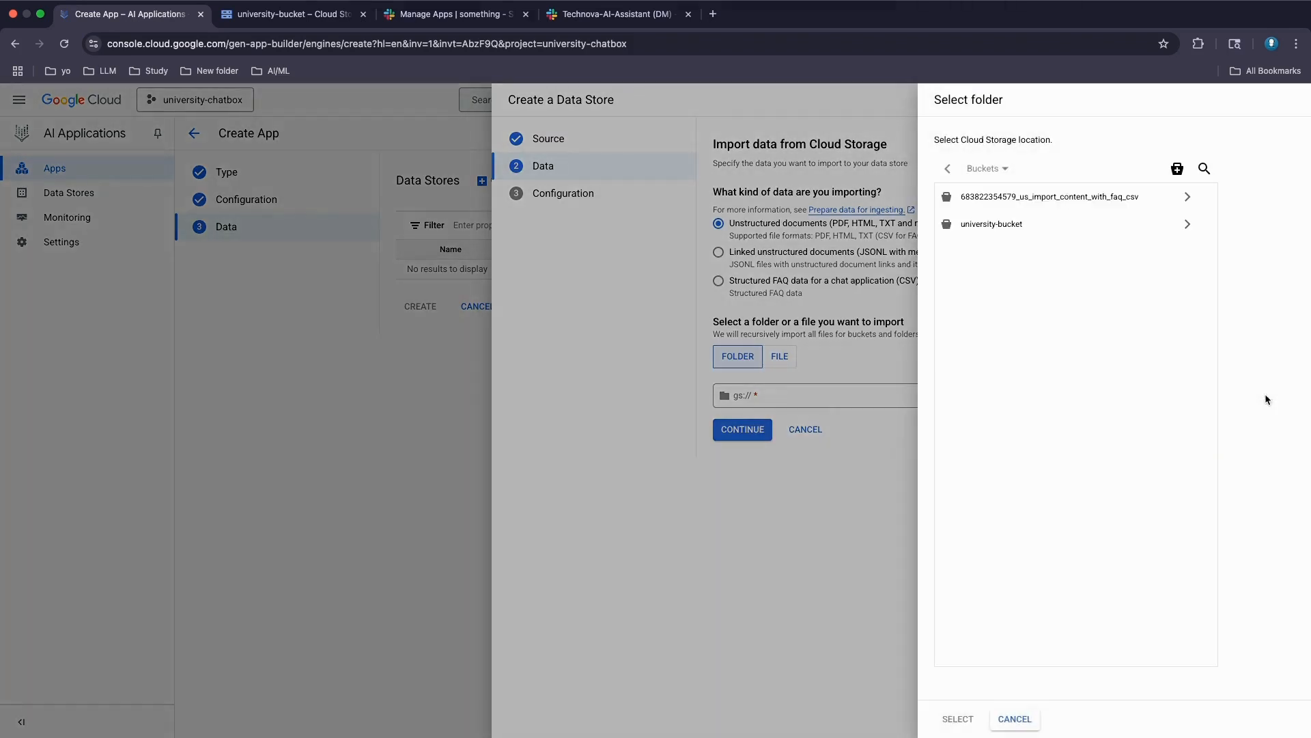
left_click(978, 228)
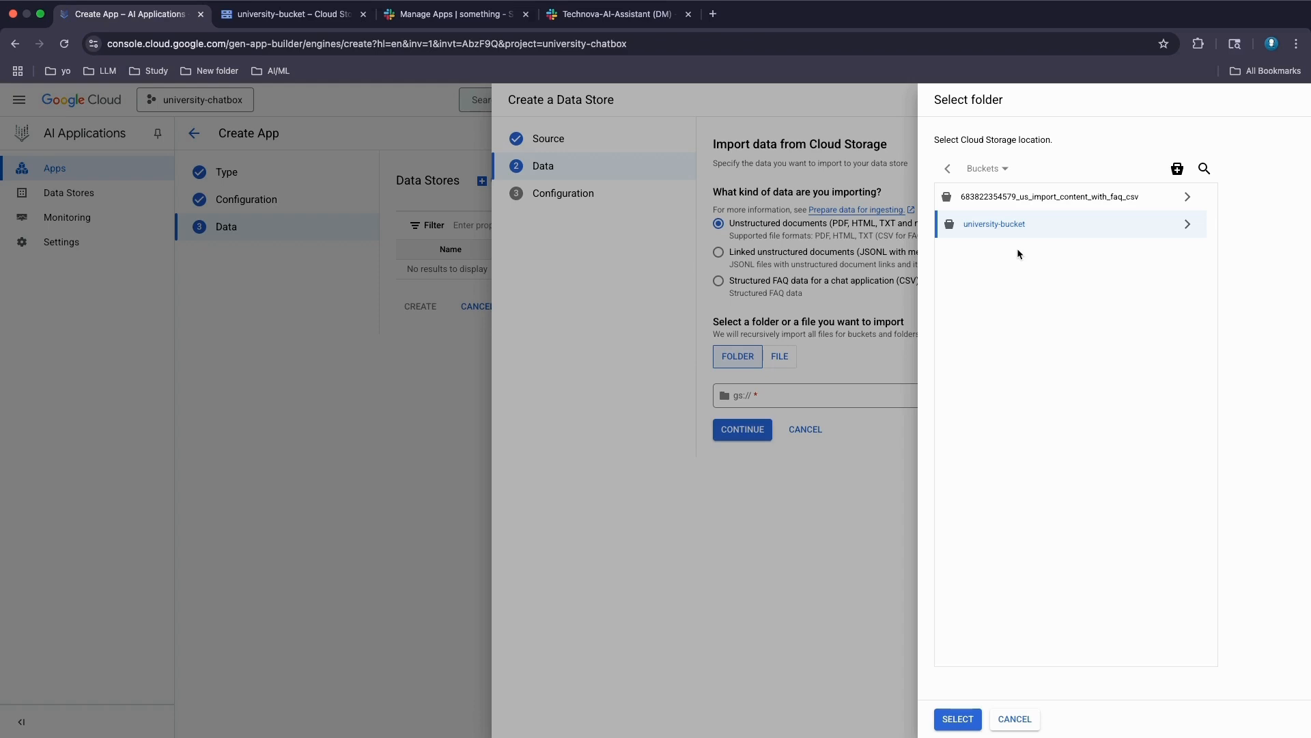
left_click(958, 719)
left_click(744, 430)
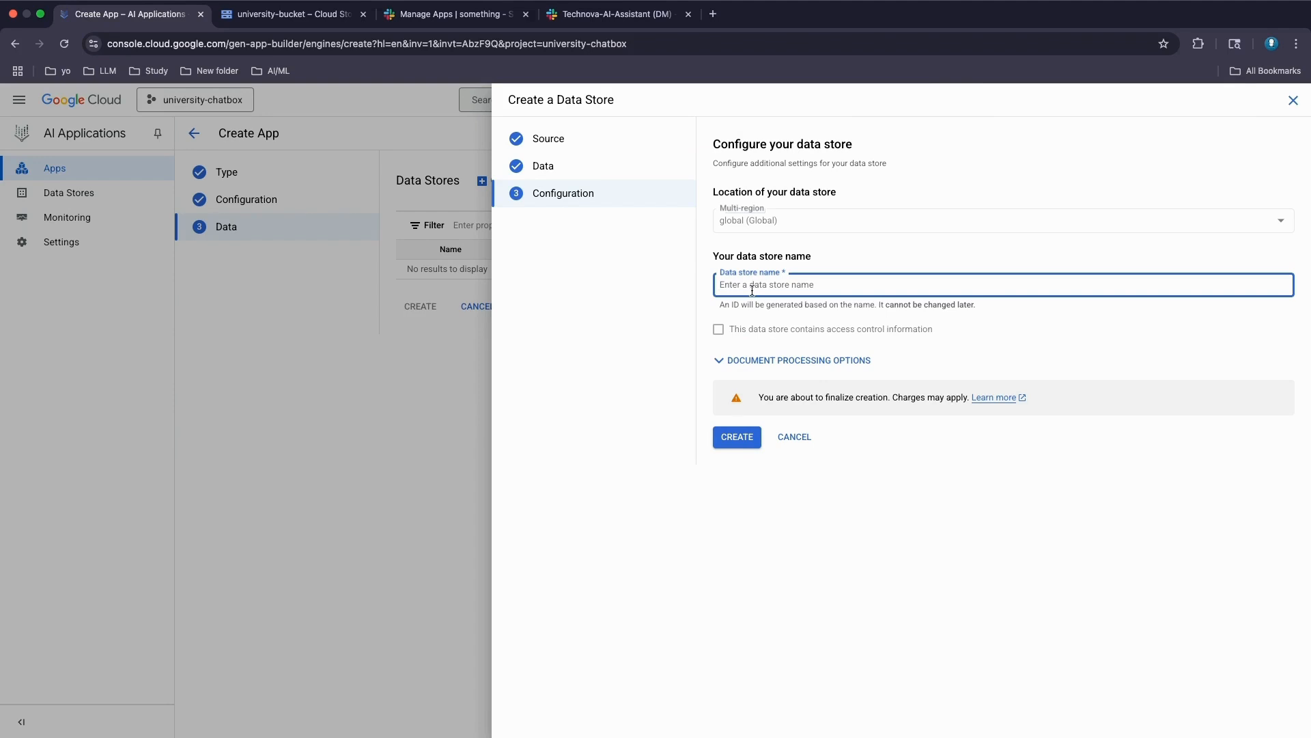
- Name the data store technova-datastore, create it, then create the app using it
type("technova-")
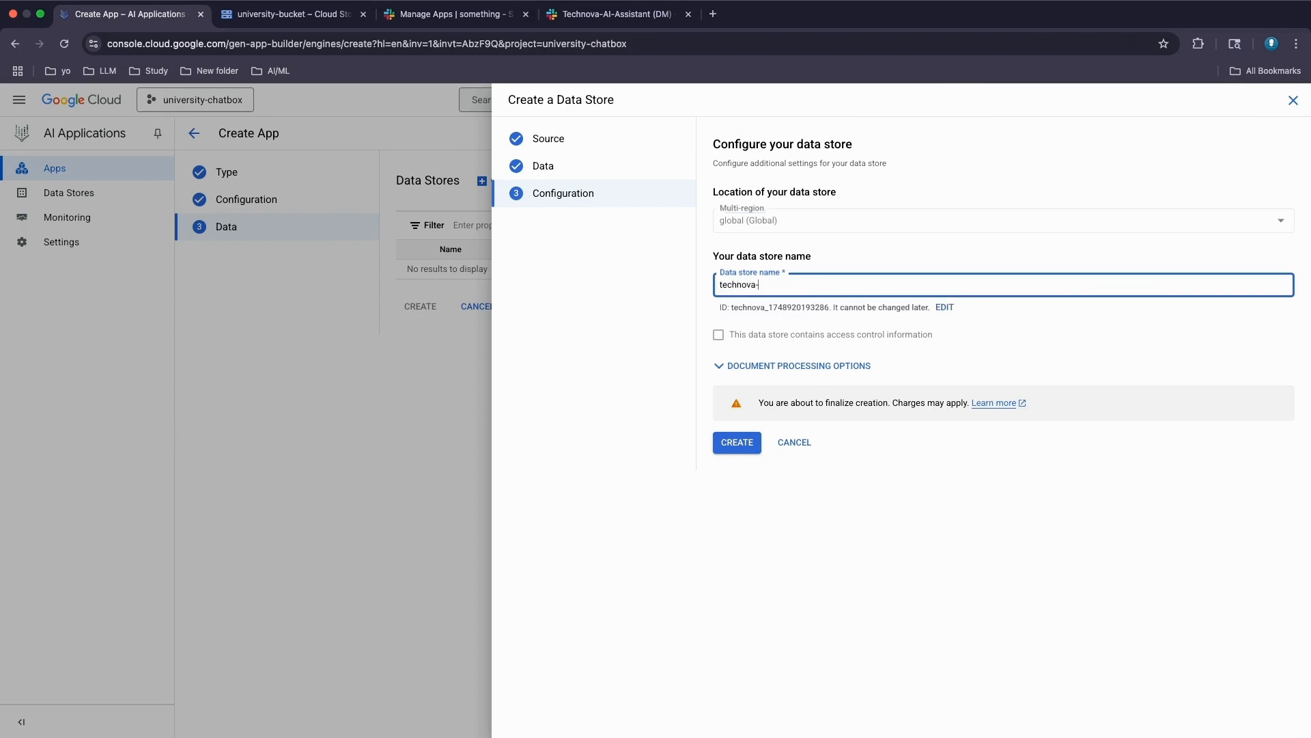
type("datastore")
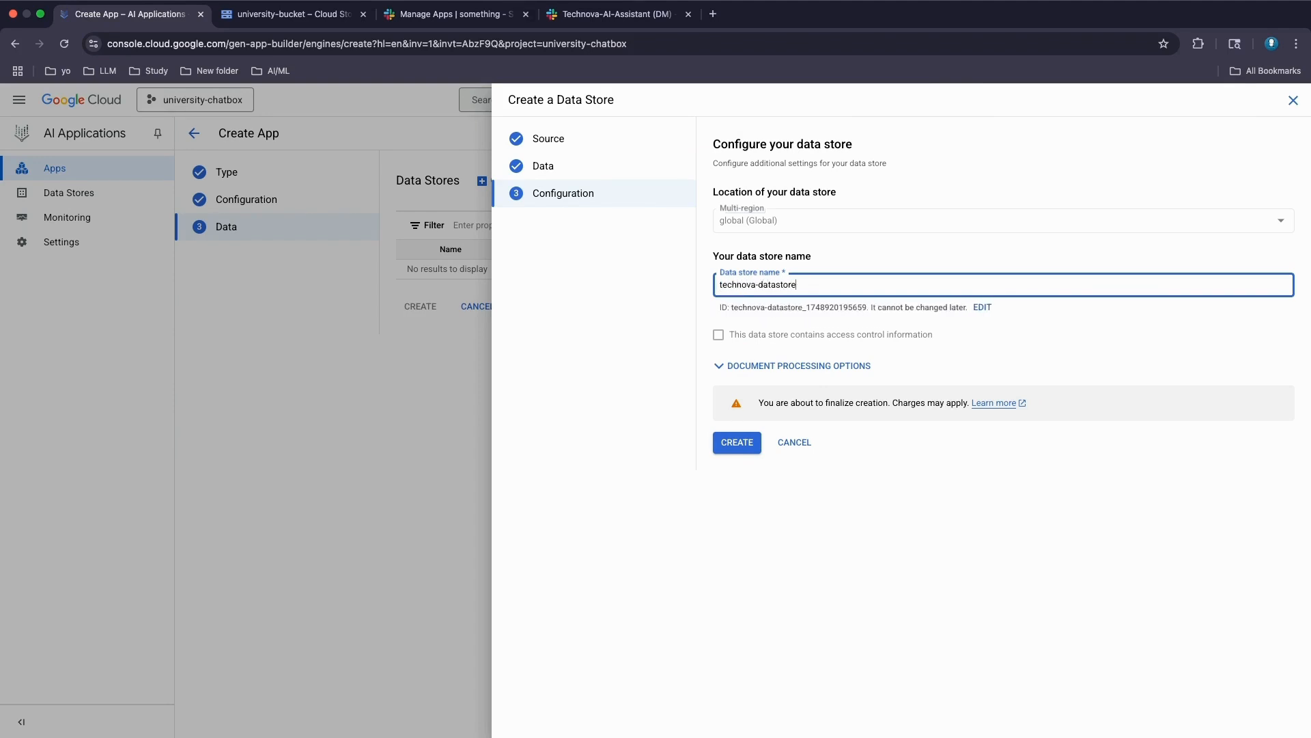
left_click(736, 443)
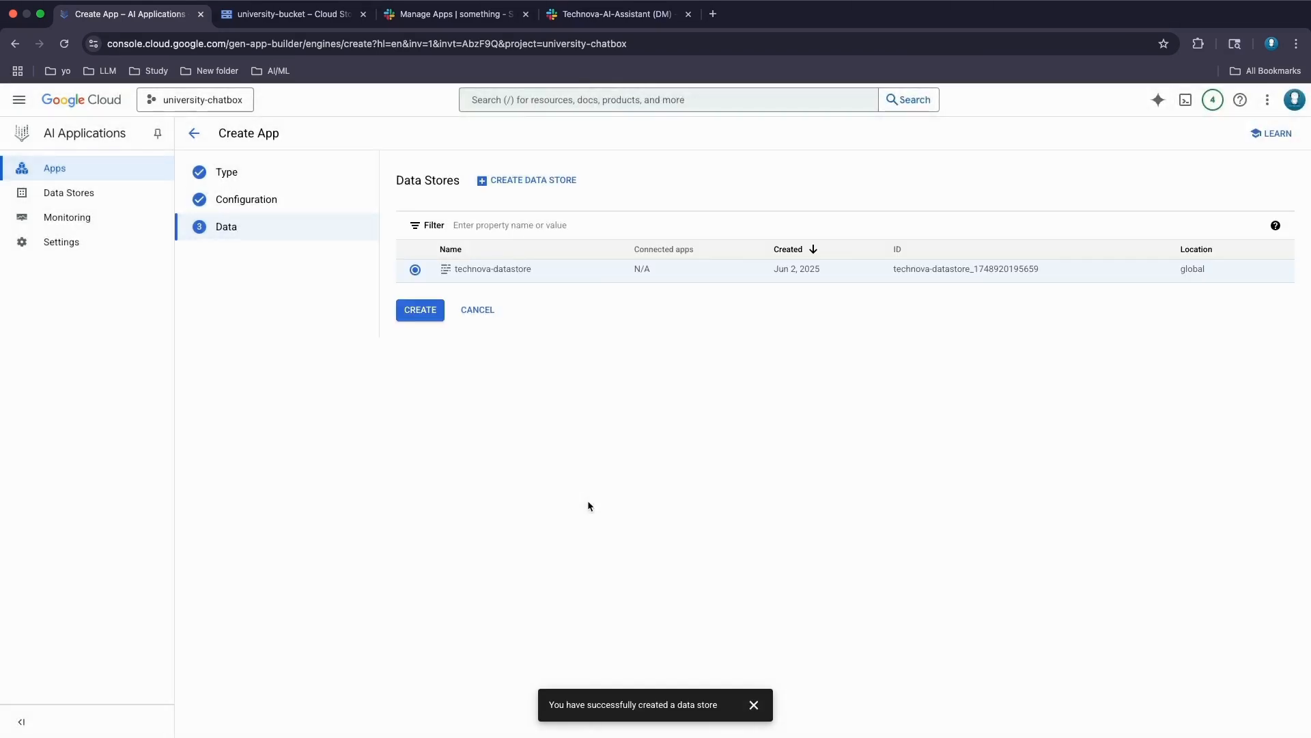
left_click(421, 311)
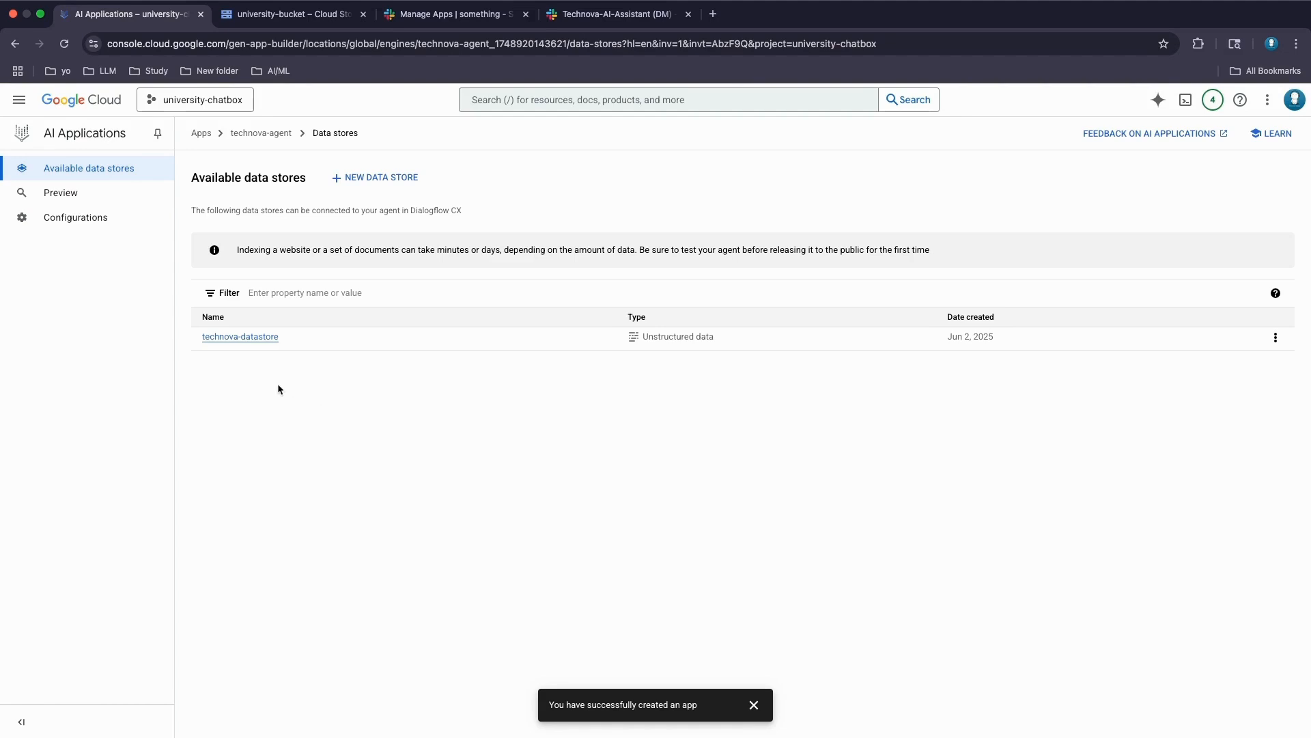
- Check technova-datastore's import progress, then open the agent's Default Start Flow in Dialogflow CX
left_click(259, 343)
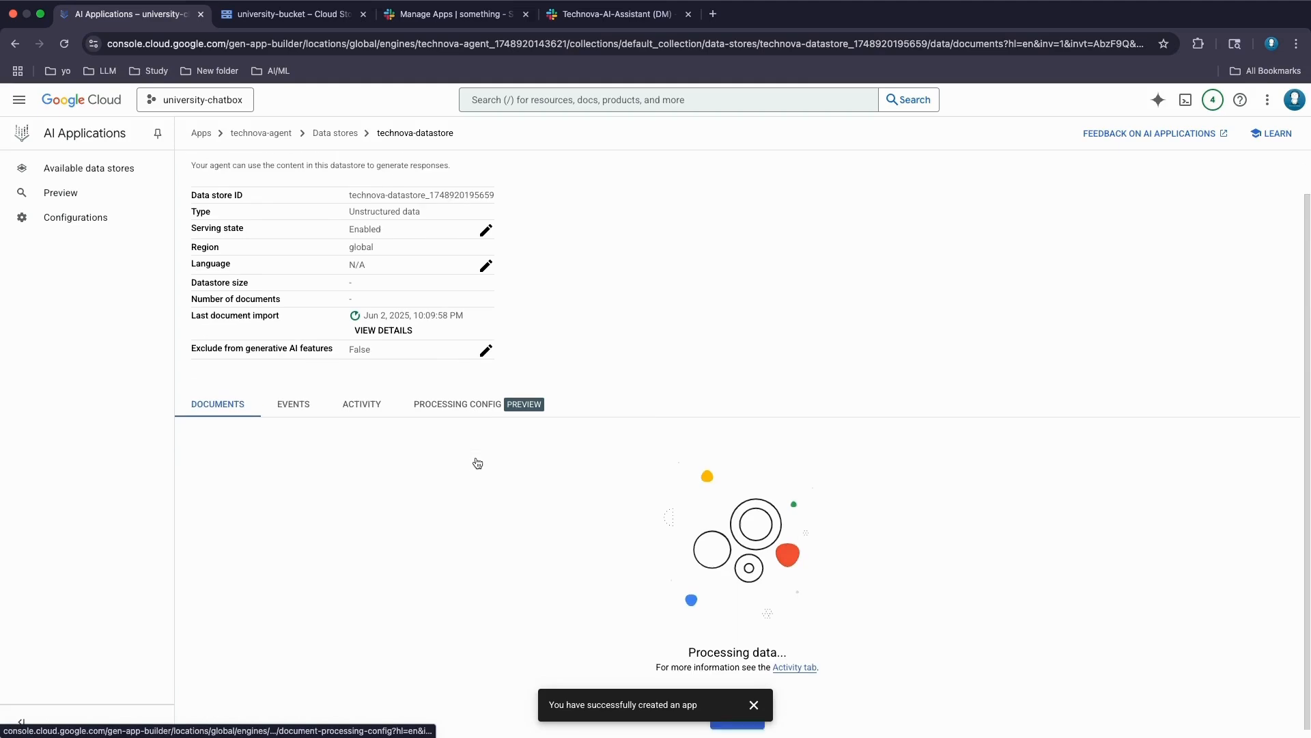
scroll(482, 461, "down", 1)
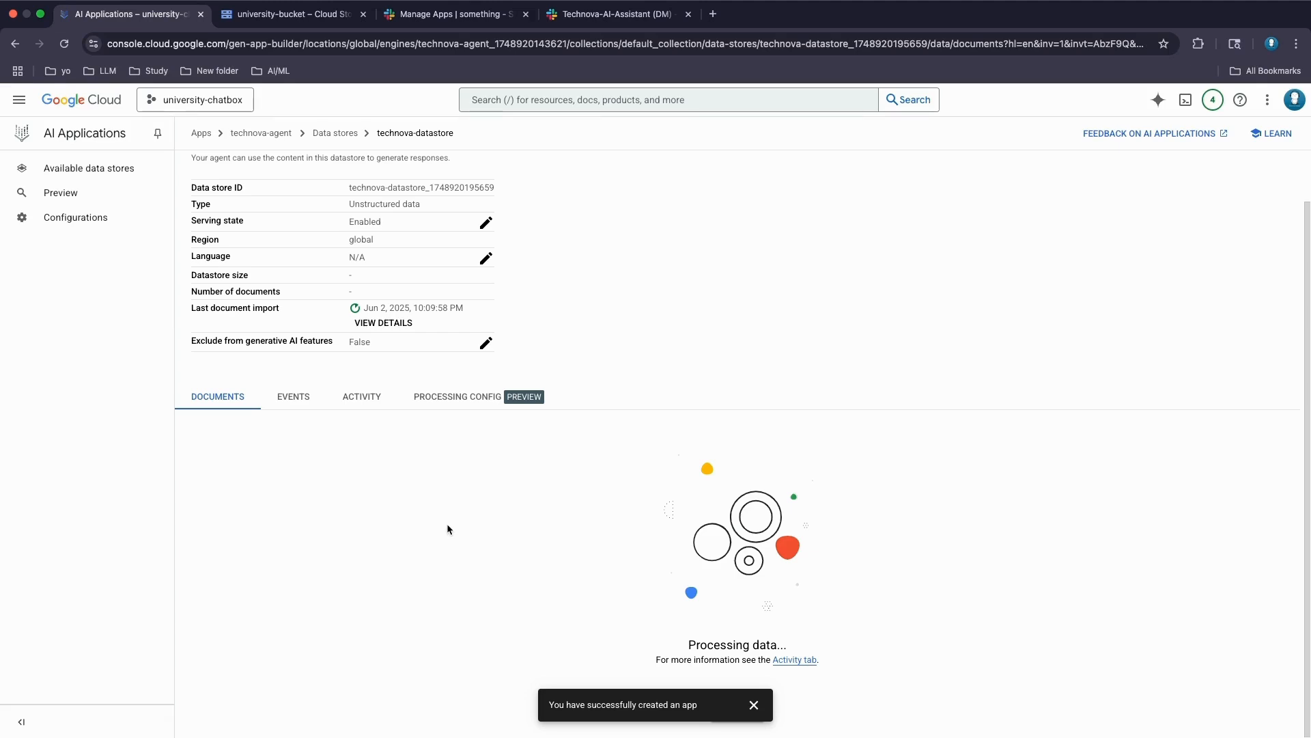
left_click(72, 198)
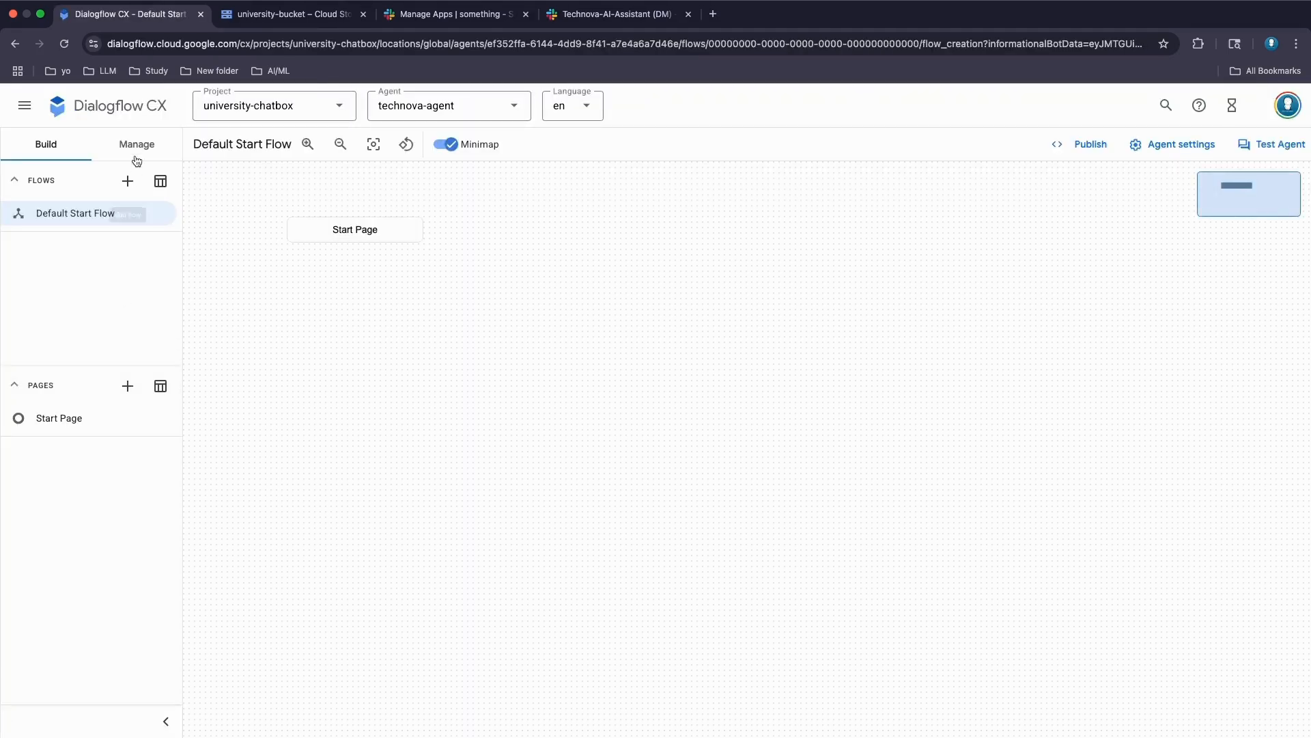
- Open Manage > Integrations, dismiss the Google Chat permissions warning, and return to Phone Gateway
left_click(141, 143)
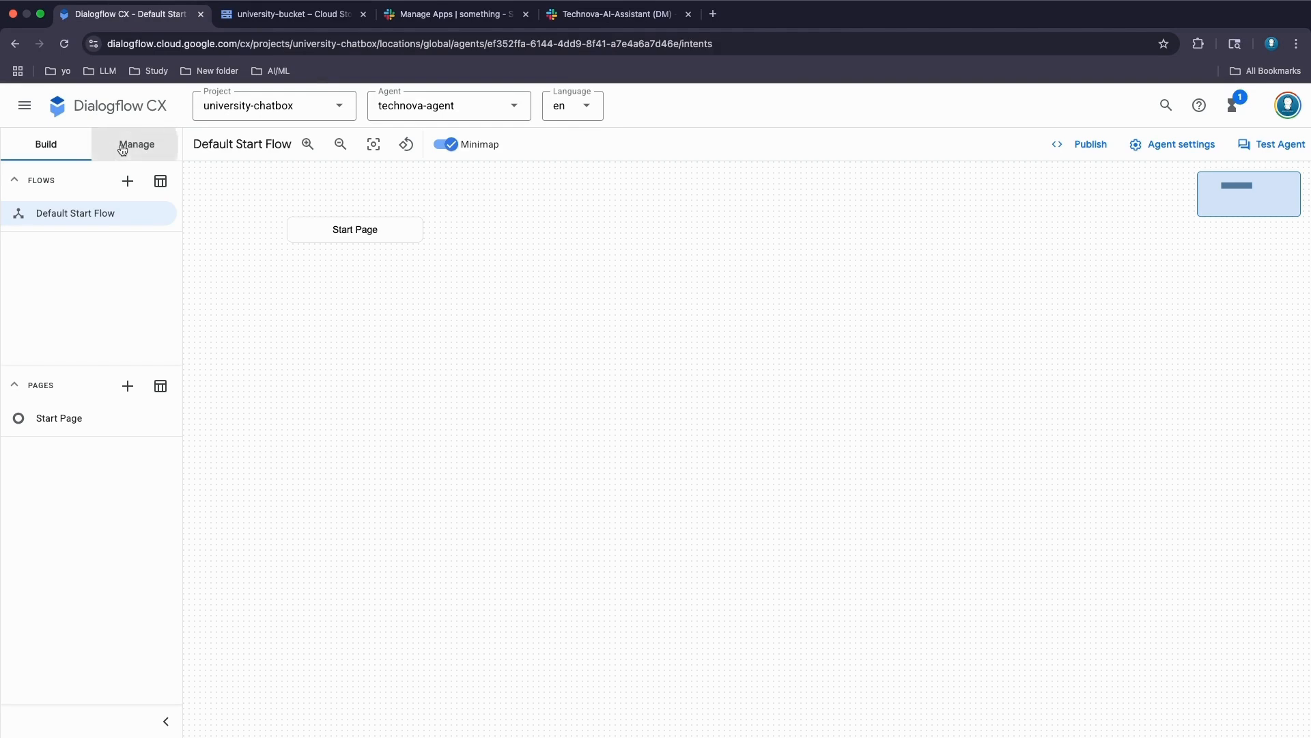
scroll(73, 532, "down", 2)
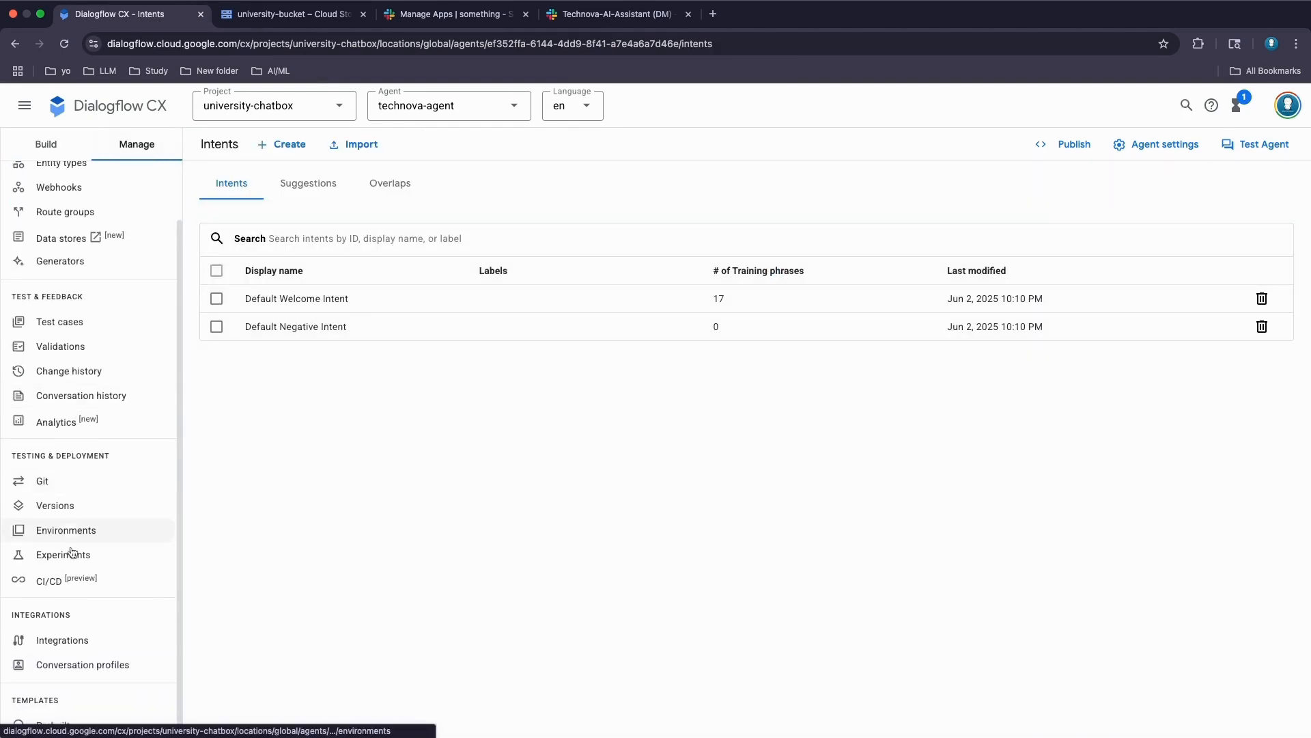
left_click(80, 642)
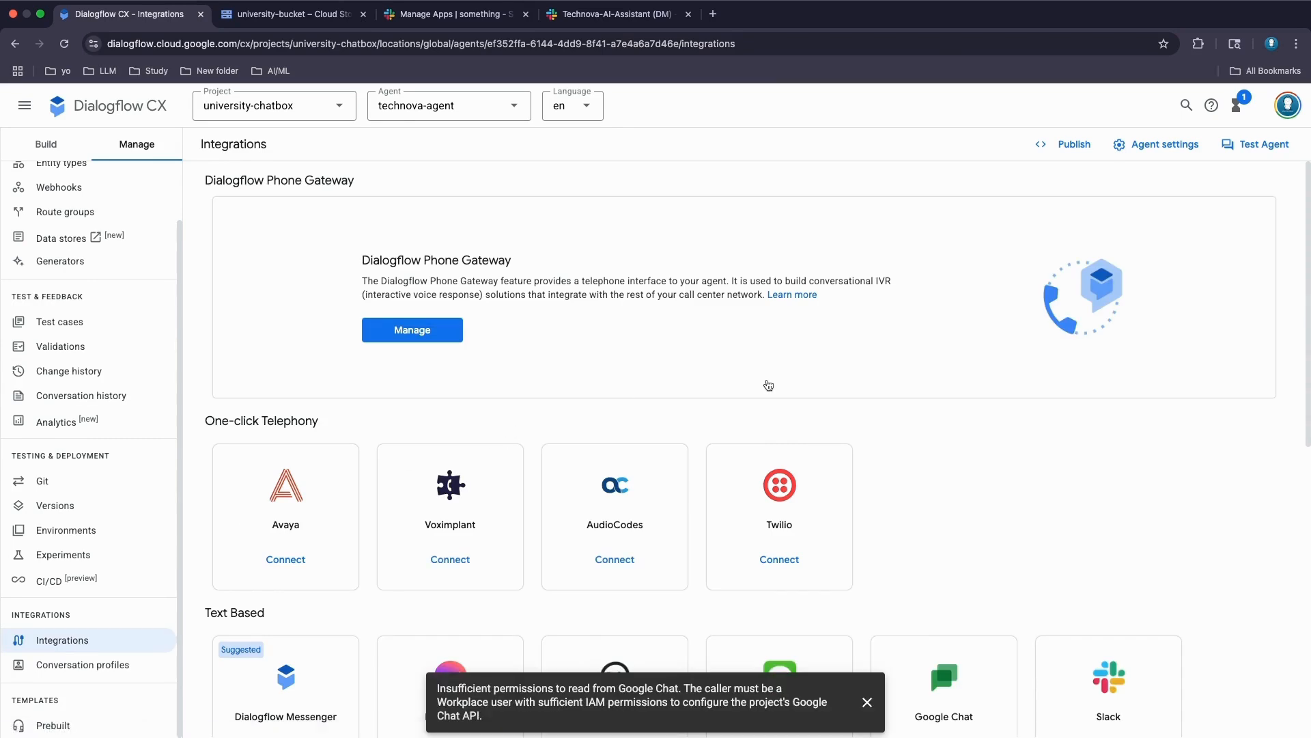
scroll(768, 386, "down", 3)
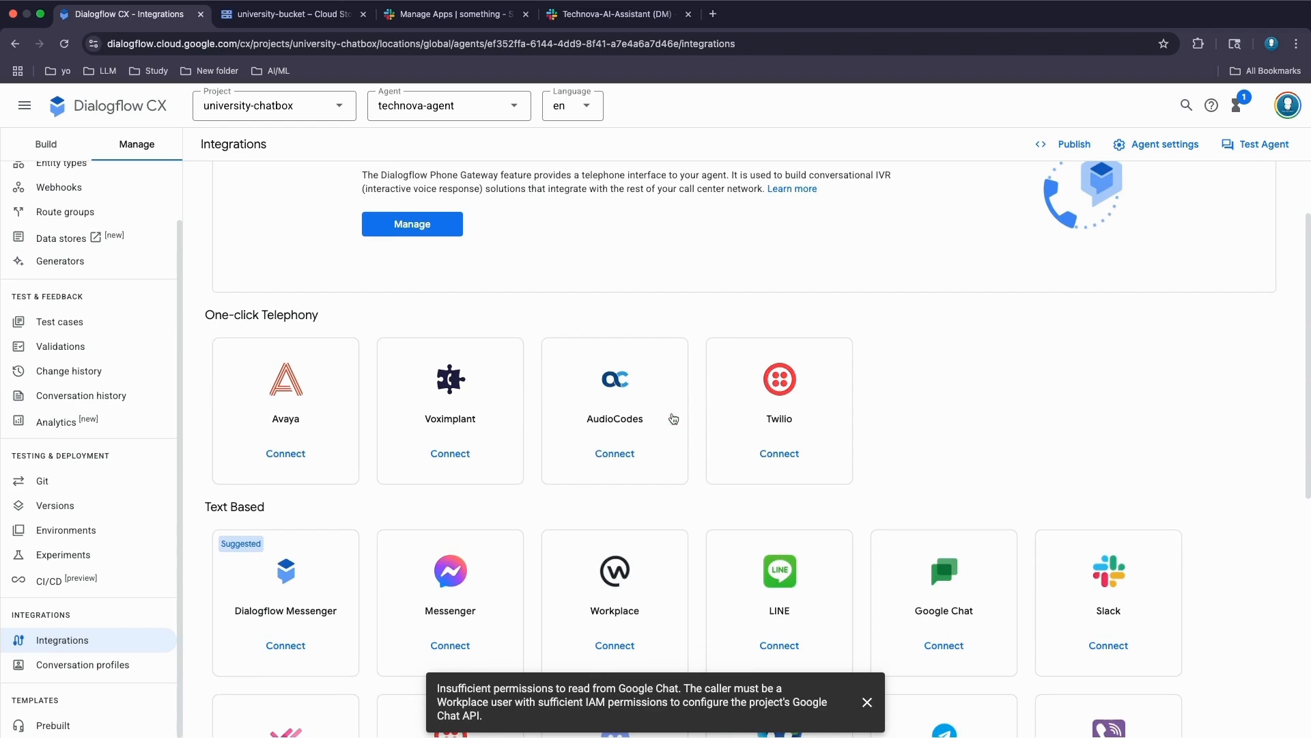
scroll(887, 418, "down", 2)
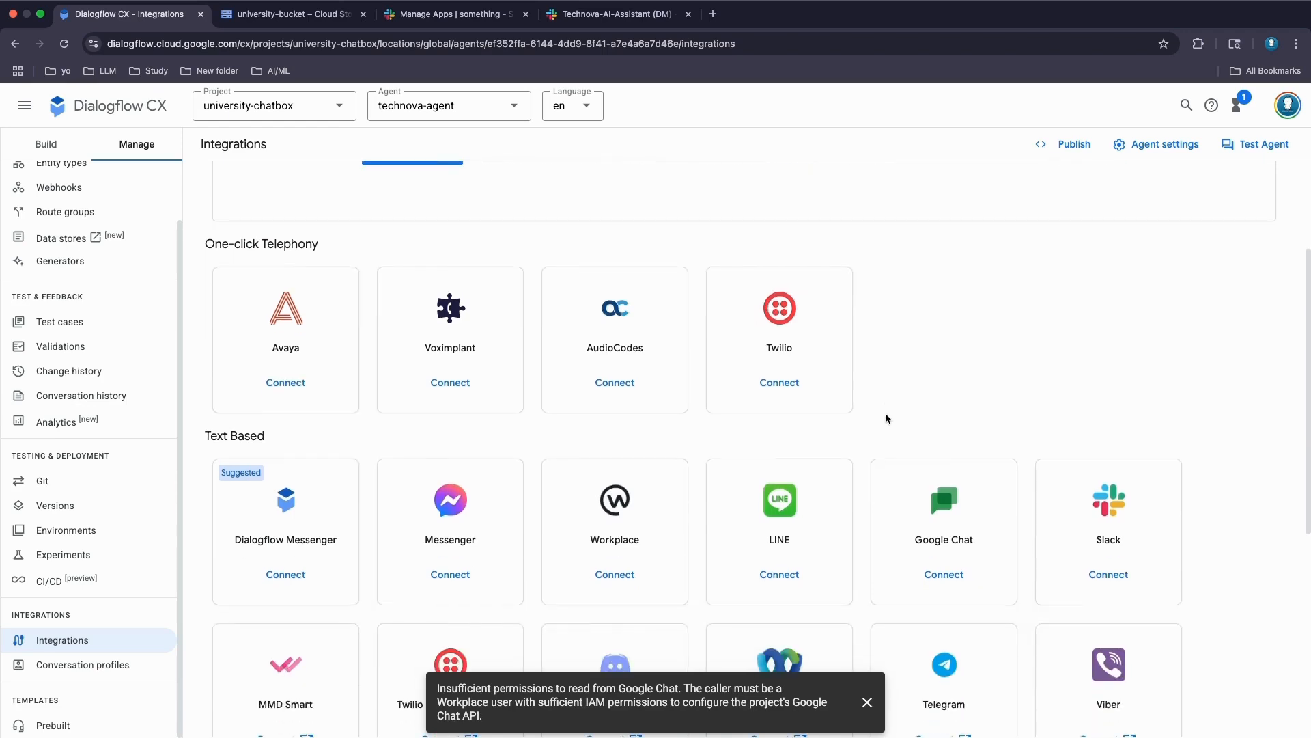
scroll(891, 399, "down", 3)
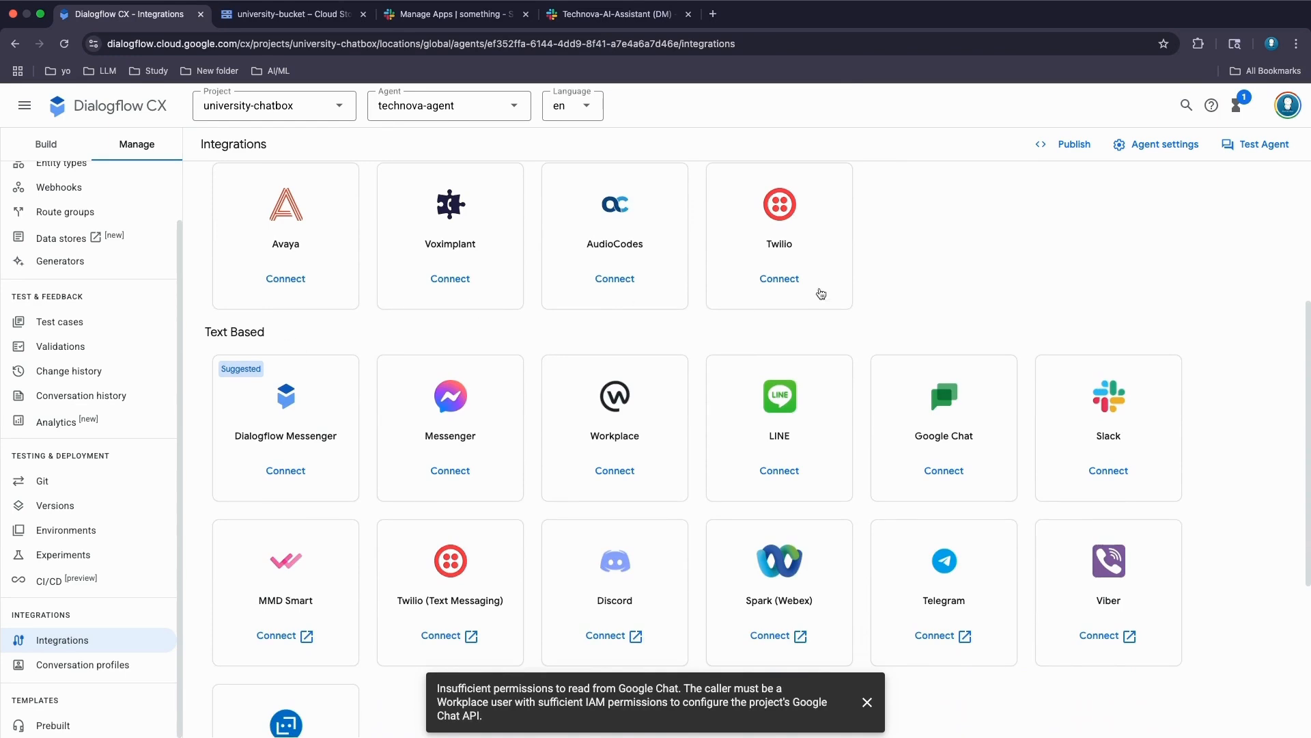
scroll(966, 296, "down", 2)
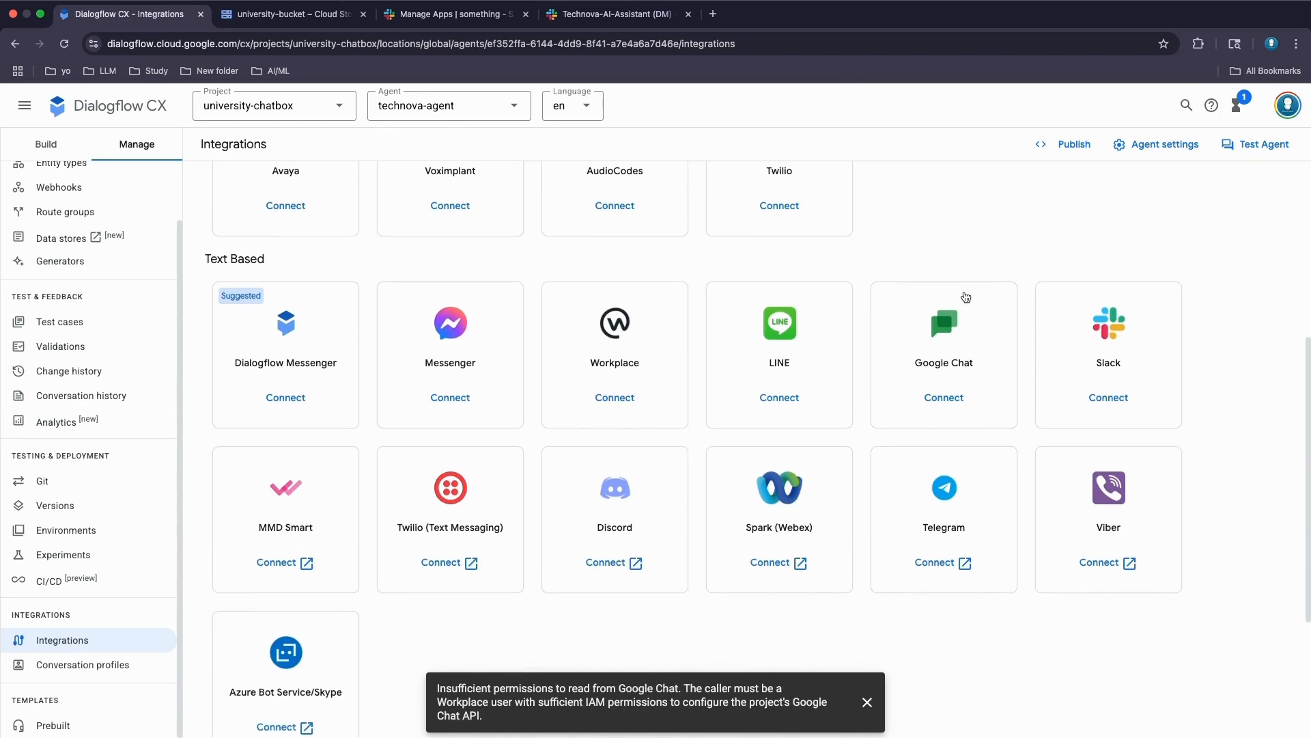
left_click(868, 703)
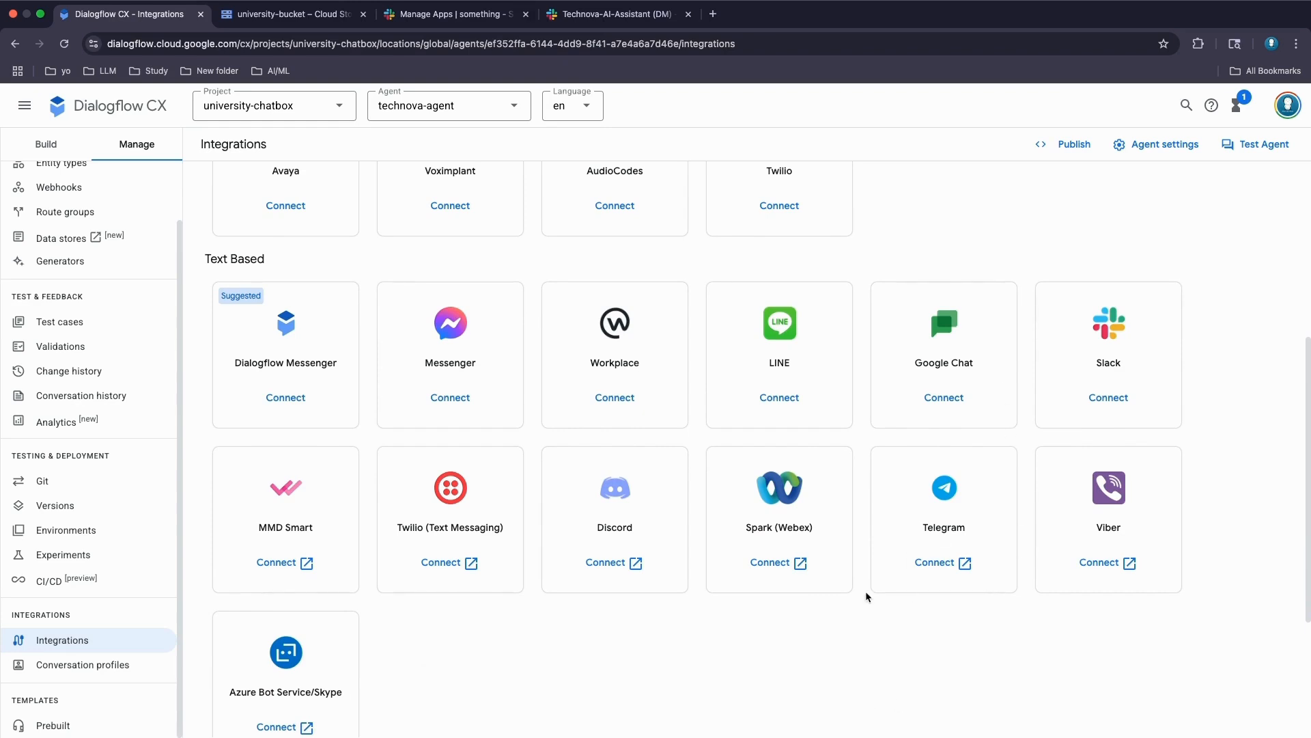
scroll(867, 594, "up", 5)
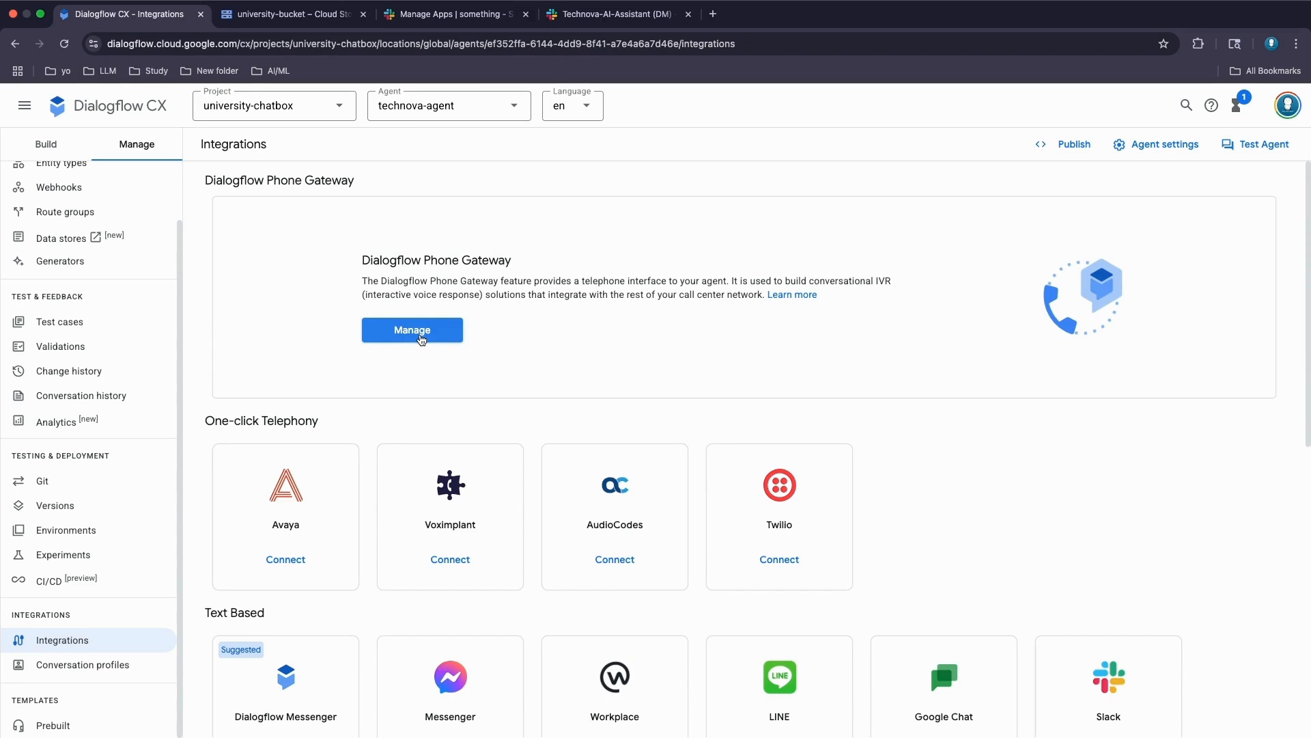
- Request a new +1 (United States) Phone Gateway number and pick the third offered one
left_click(421, 338)
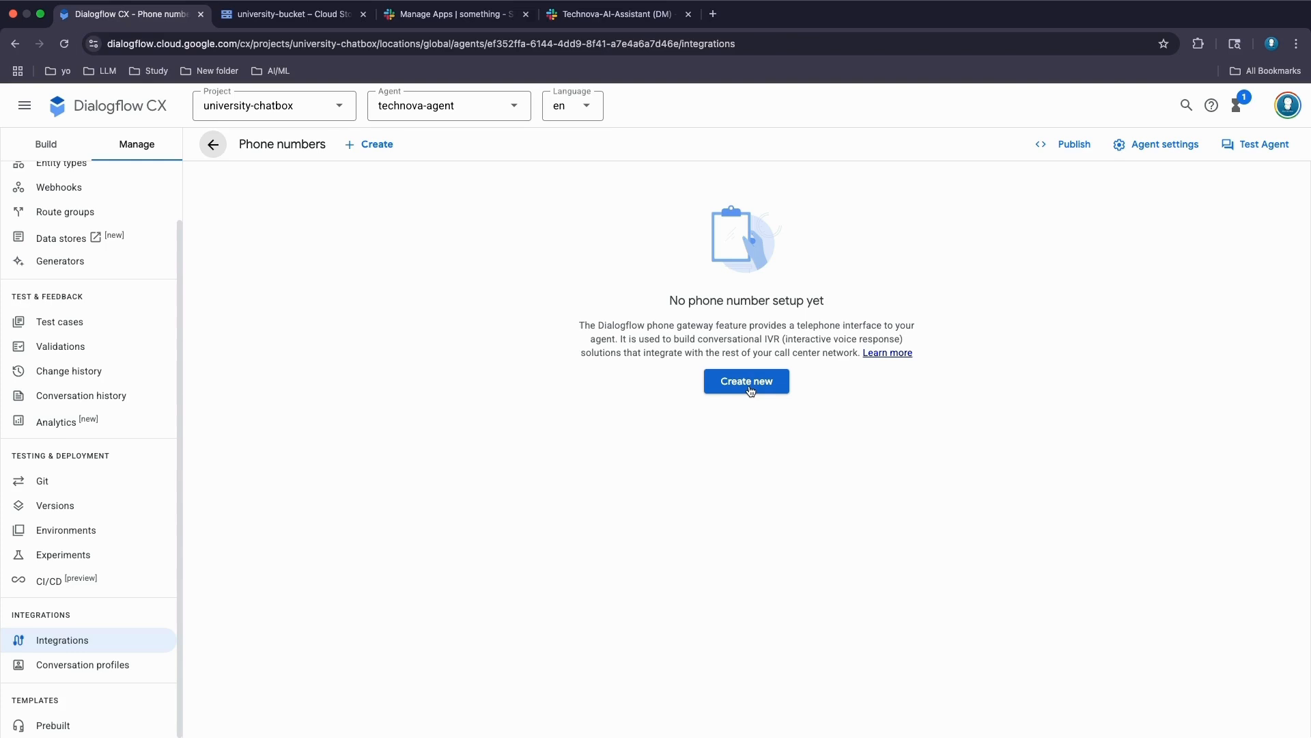
left_click(751, 388)
left_click(281, 265)
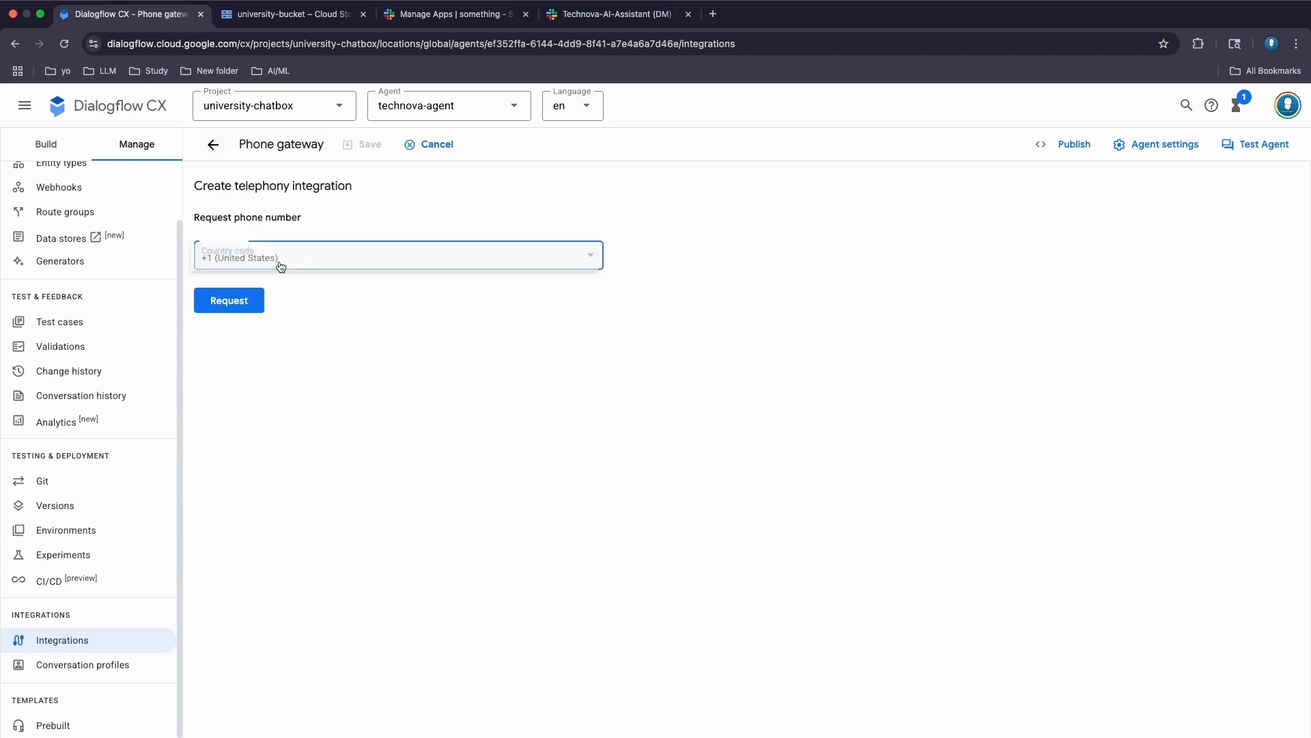
left_click(279, 266)
left_click(241, 302)
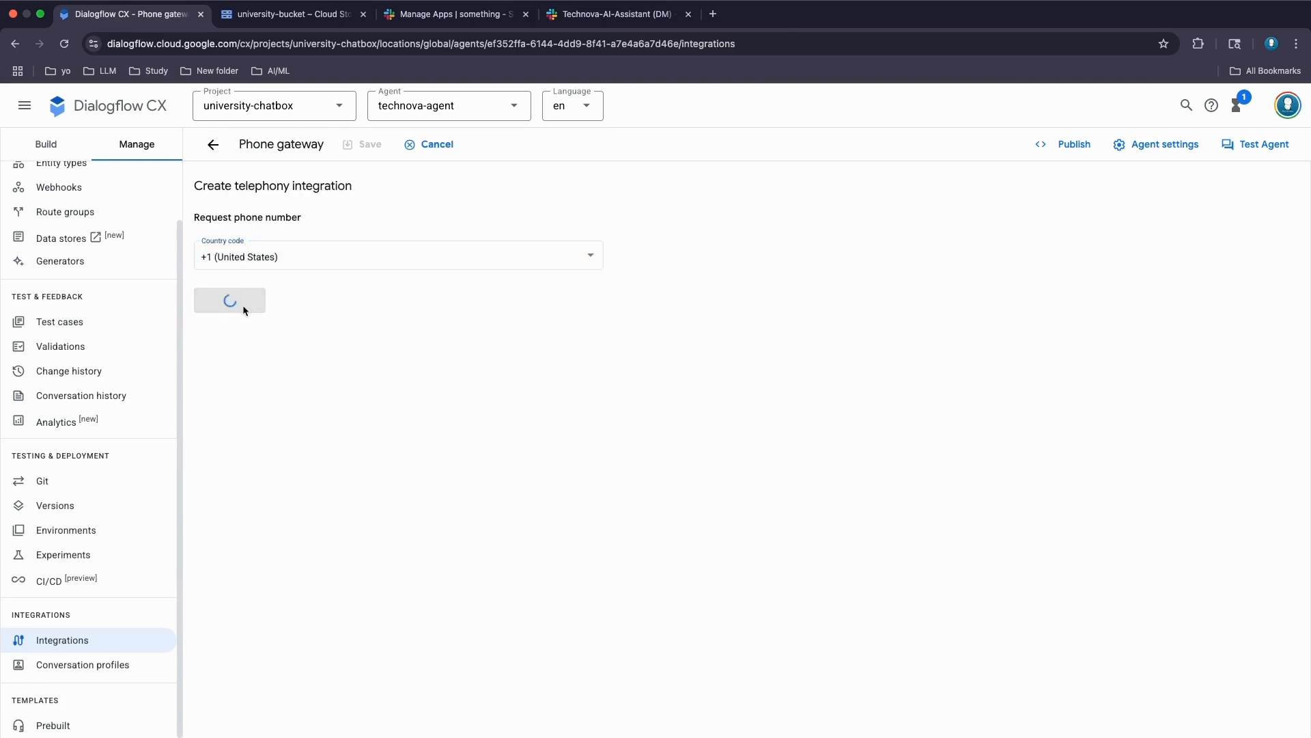
left_click(232, 332)
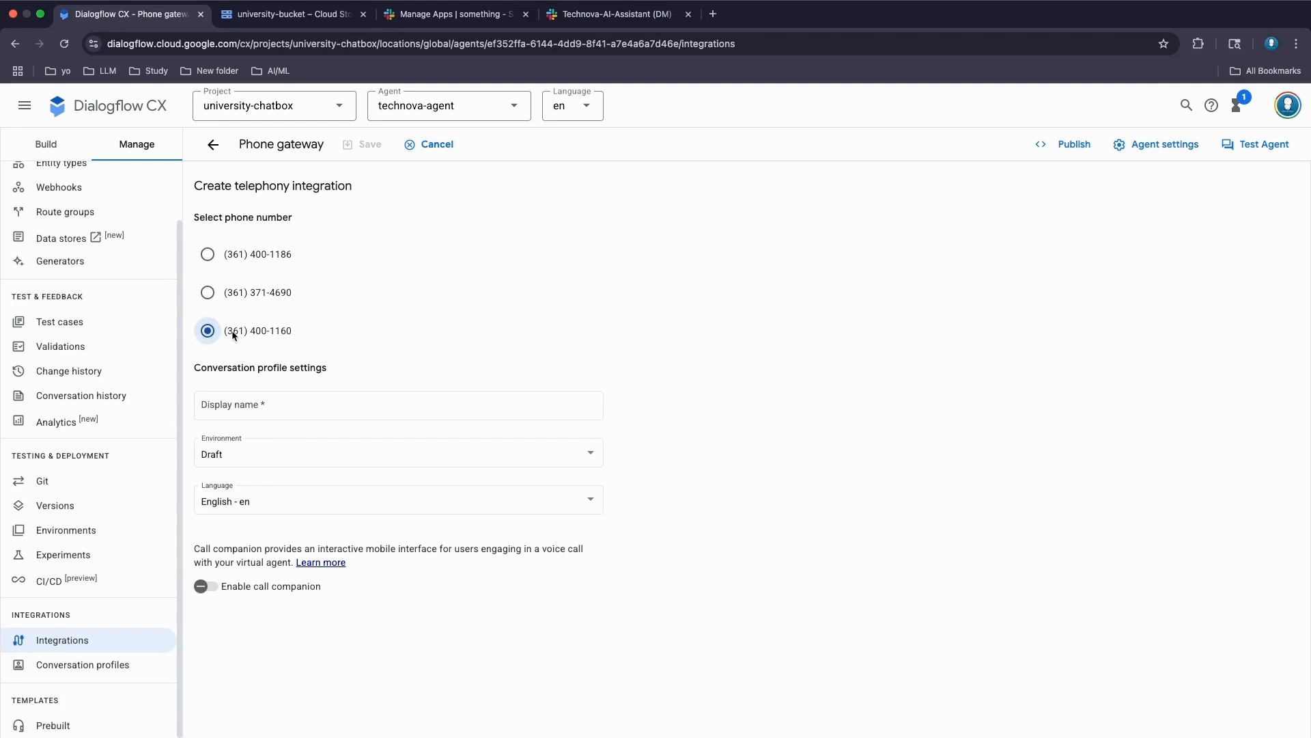
- Give the number display name technova-agent, save it, and return to the Default Start Flow
left_click(263, 407)
type("t")
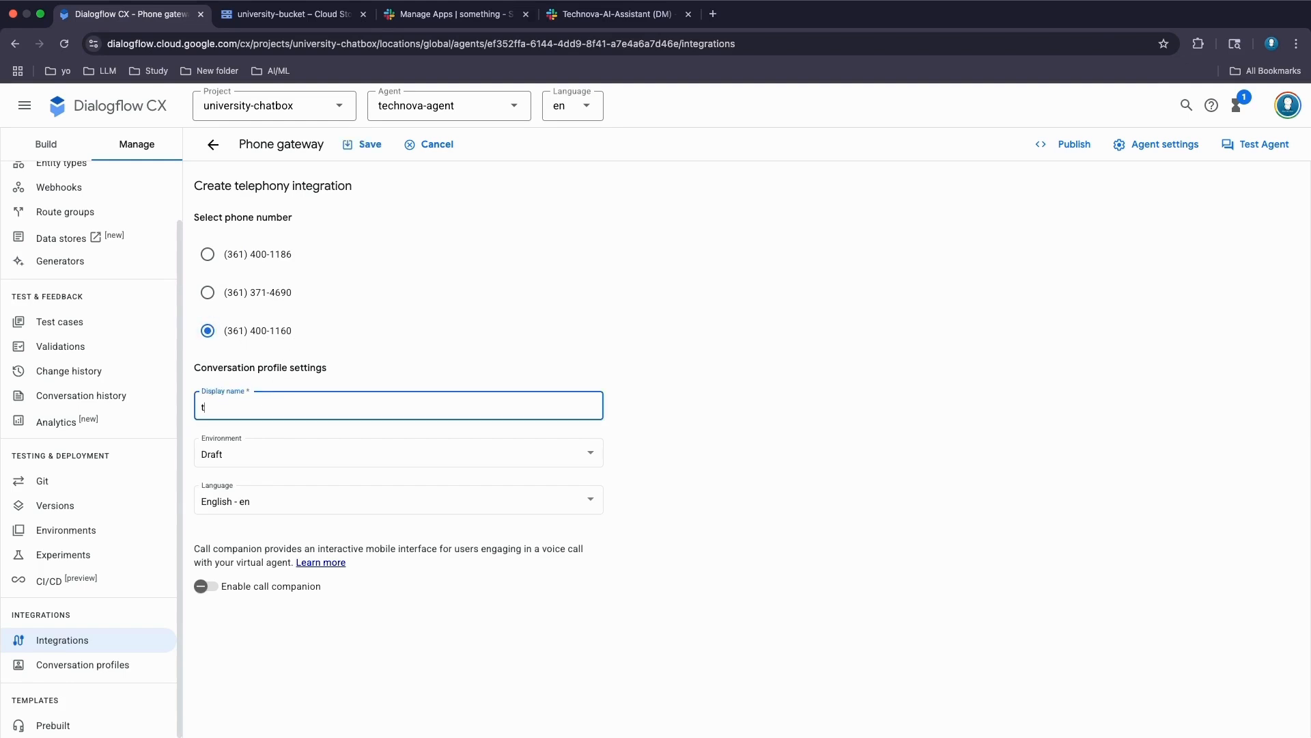
type("echnova-agent")
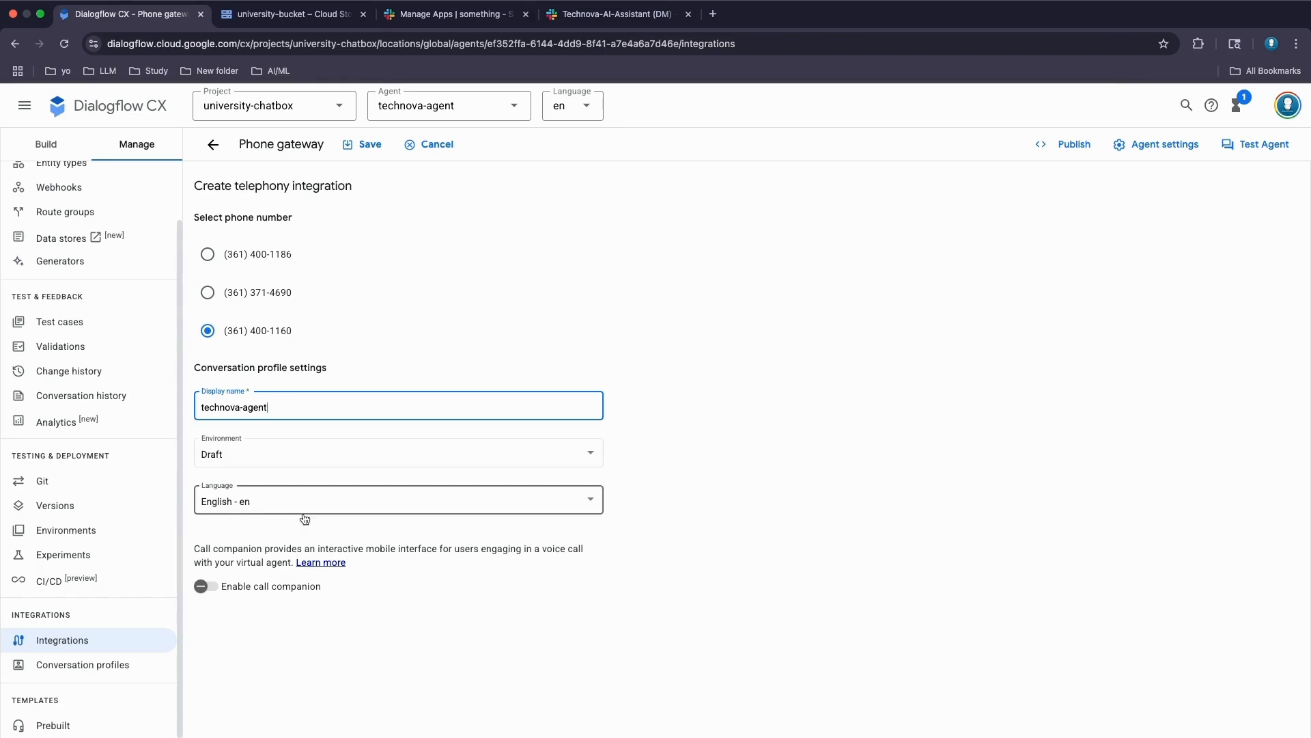
left_click(368, 144)
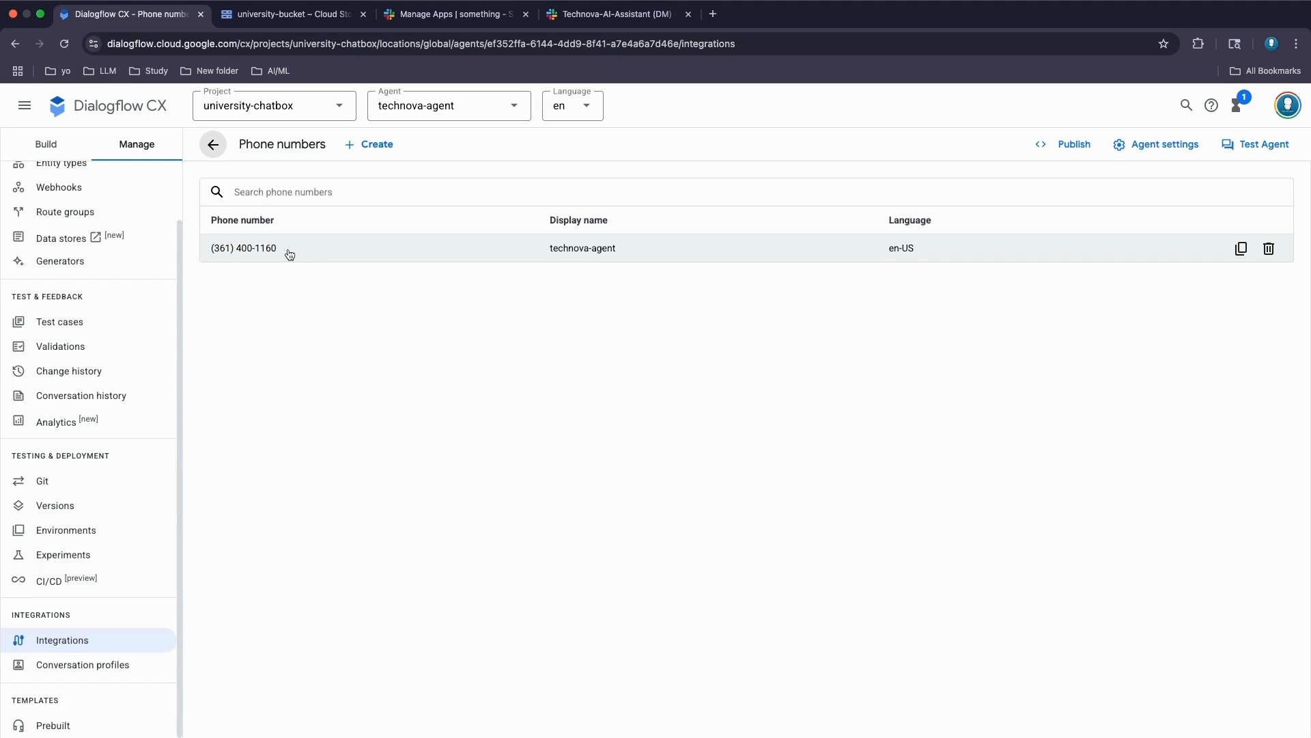
scroll(146, 247, "up", 2)
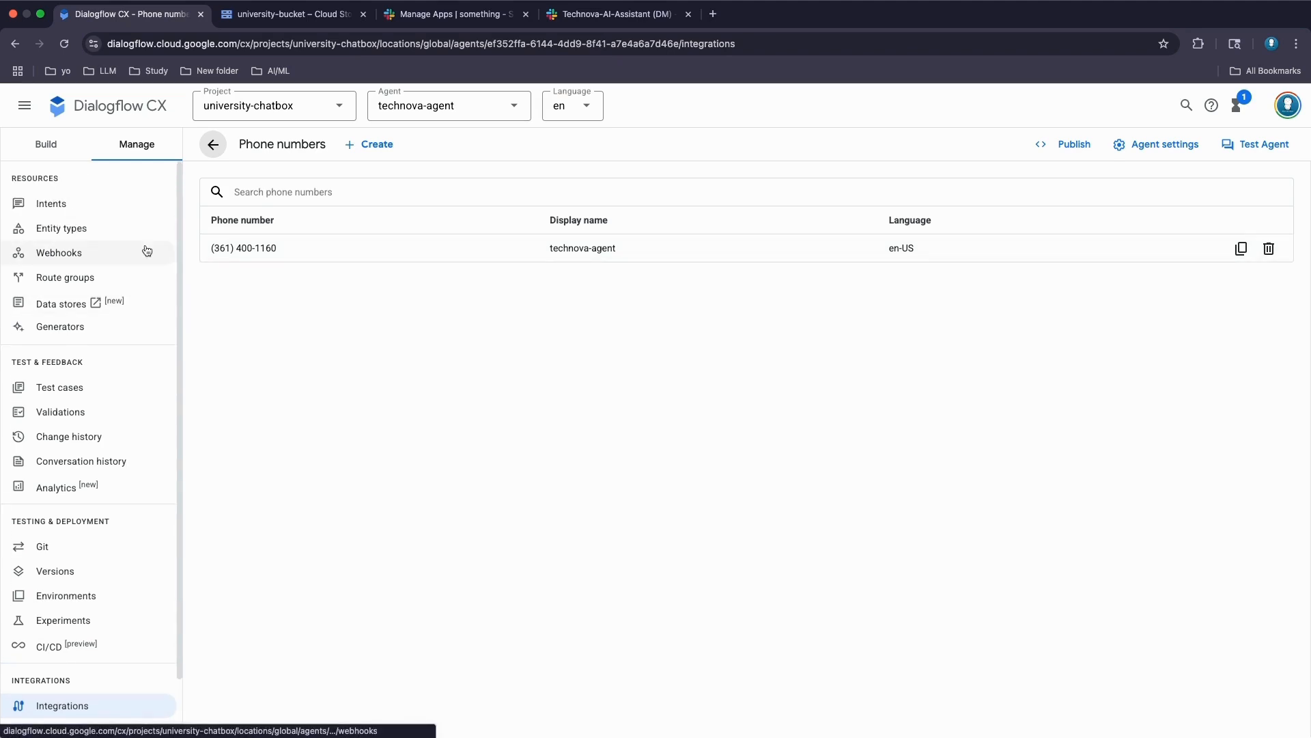
left_click(15, 45)
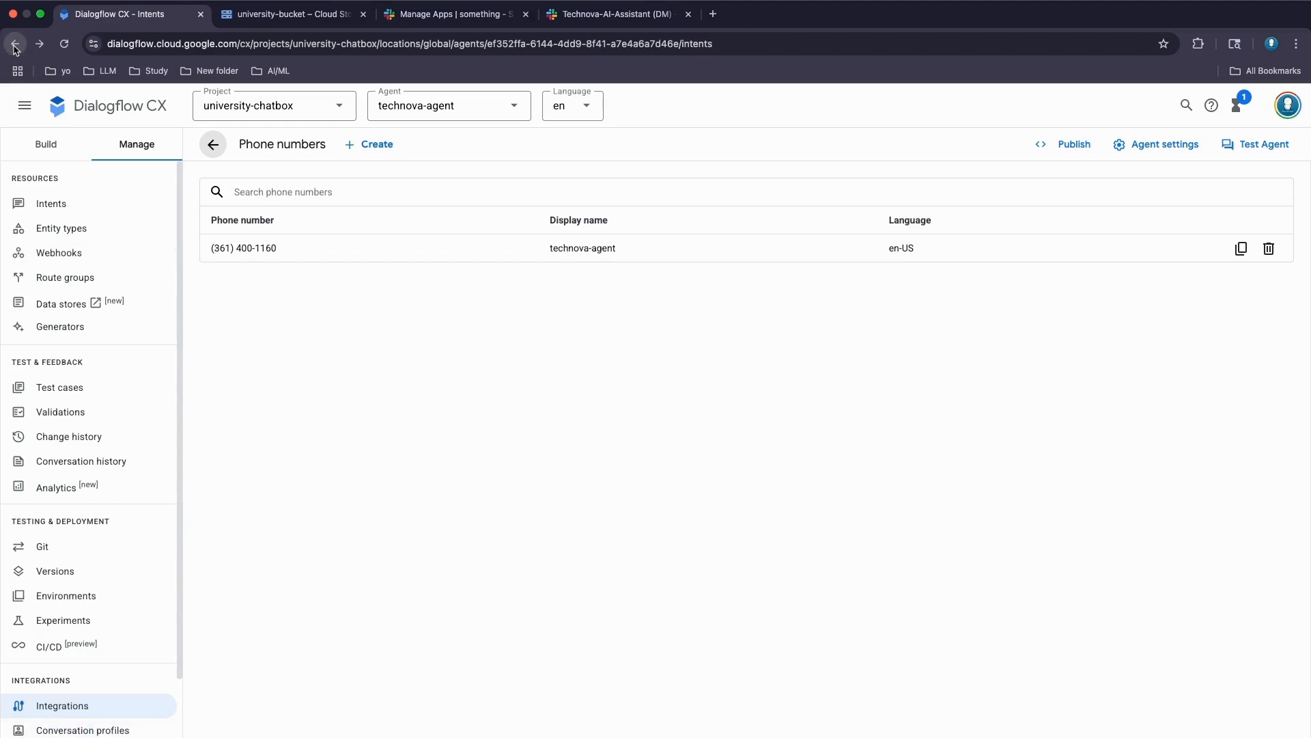
left_click(15, 45)
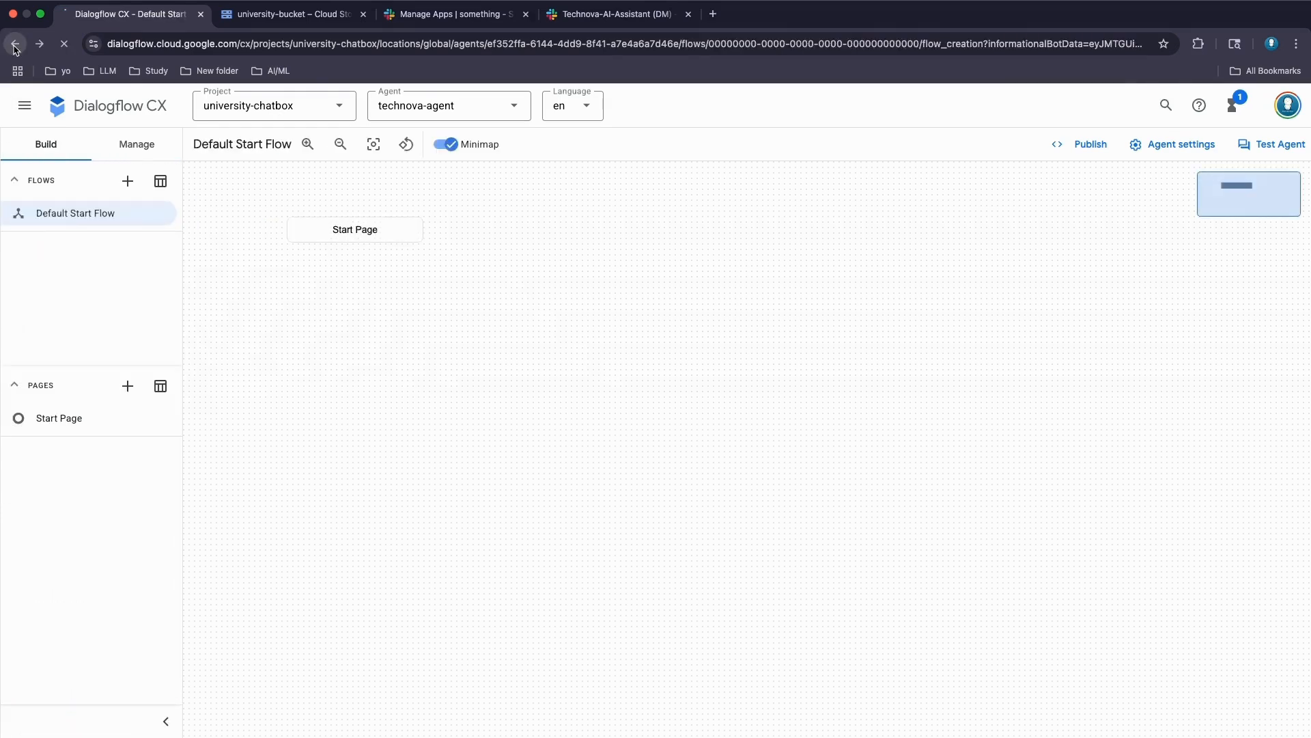
- Reload technova-datastore's documents until all four show Indexed, then reopen the agent preview
left_click(15, 45)
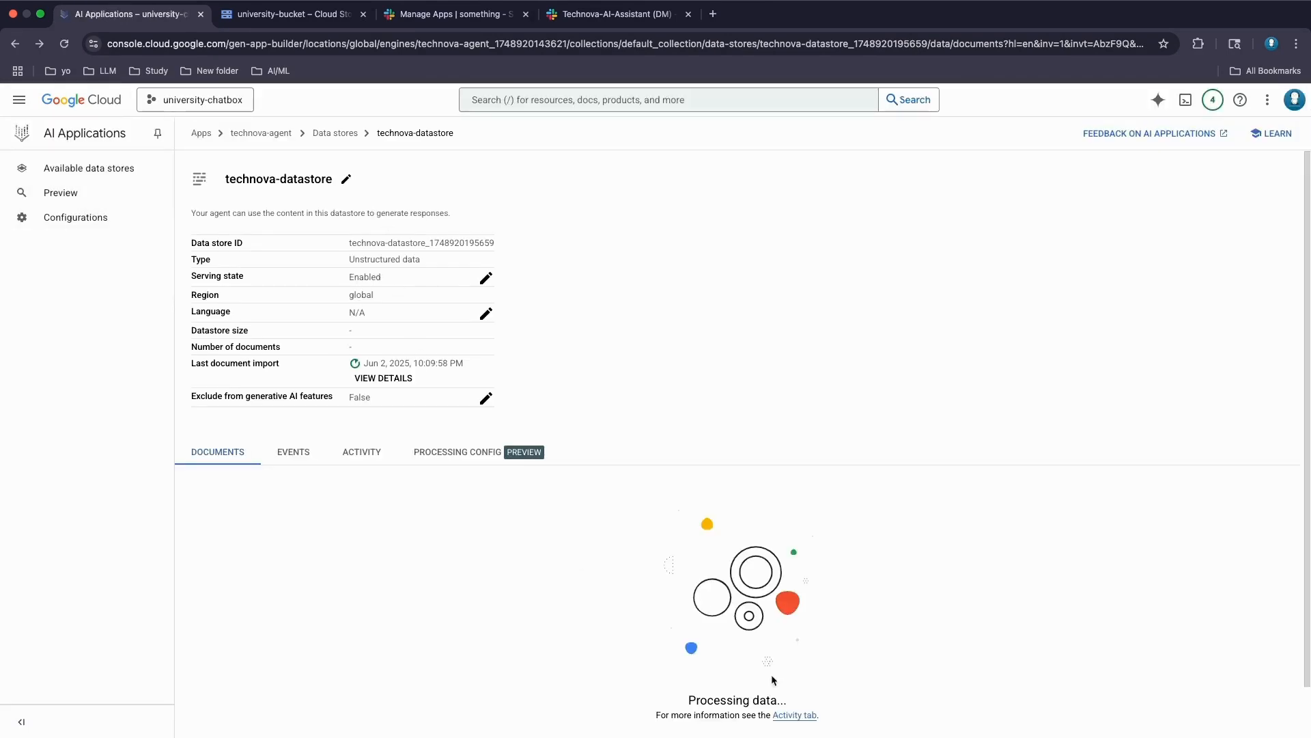
scroll(532, 580, "down", 2)
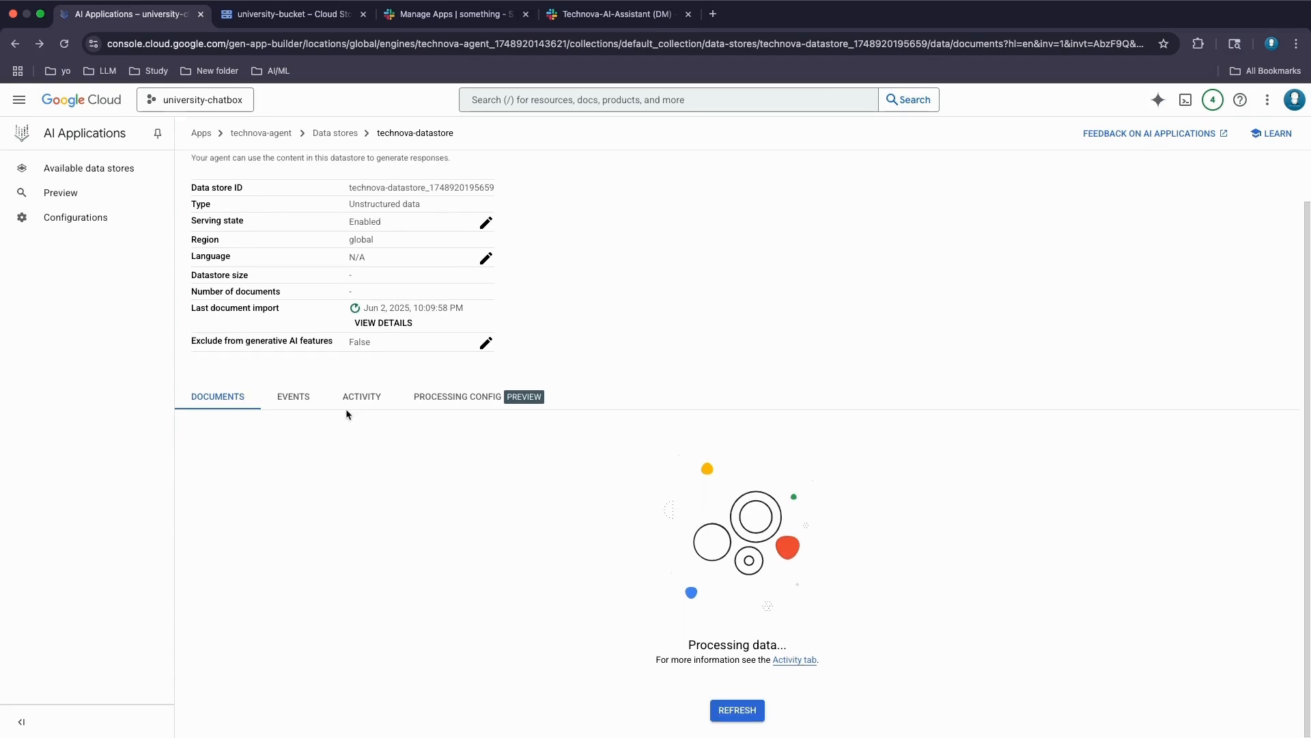
left_click(738, 710)
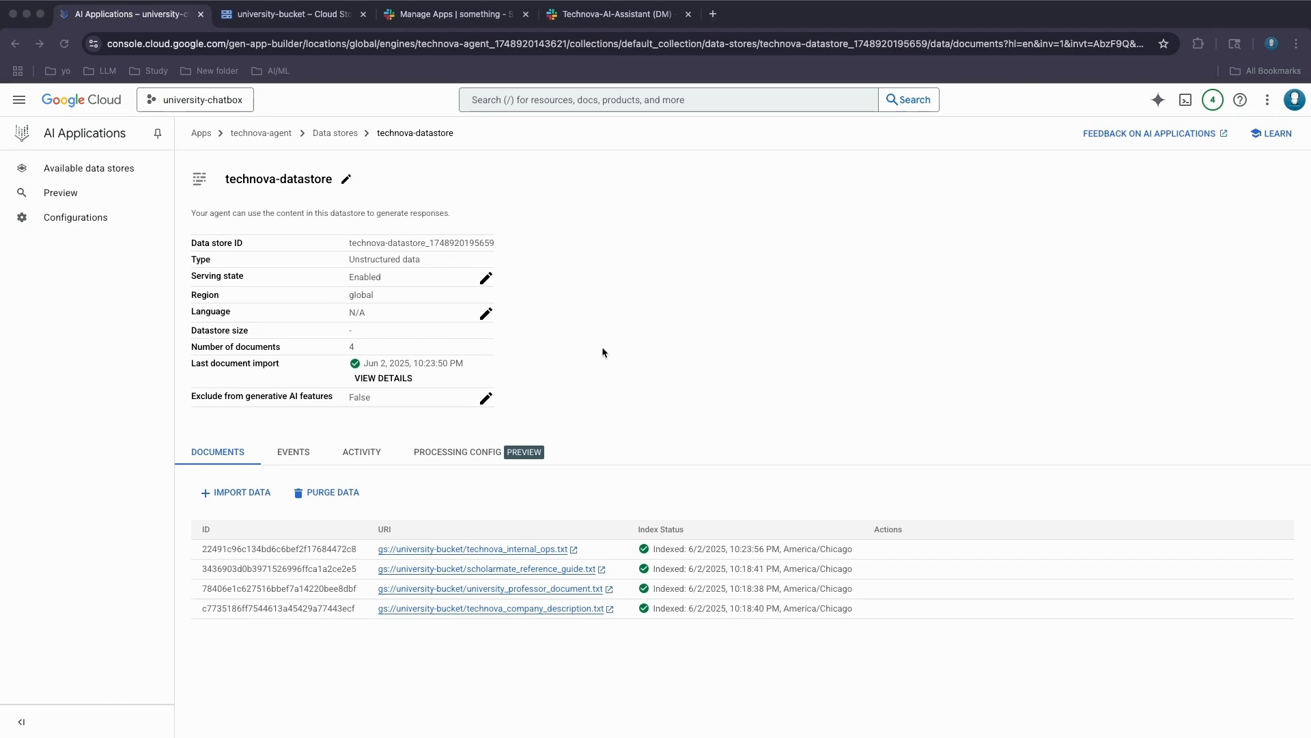
left_click(65, 196)
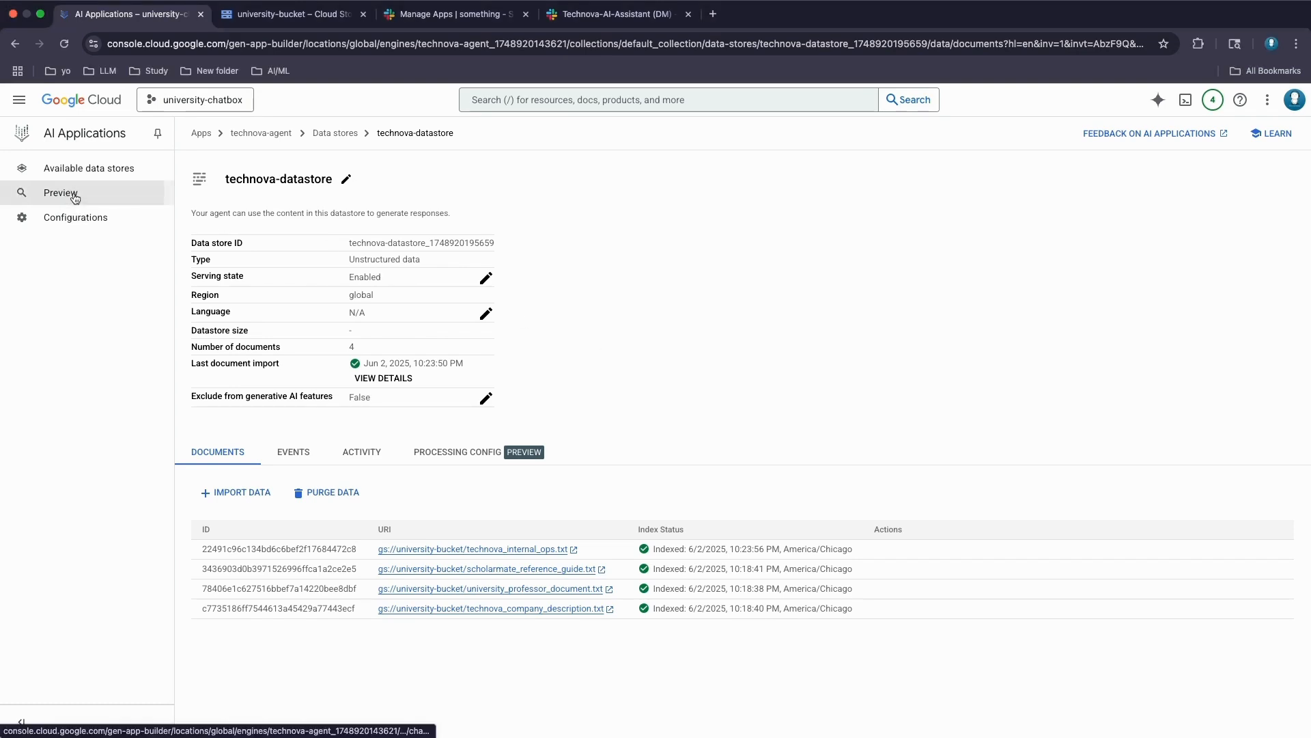
left_click(75, 198)
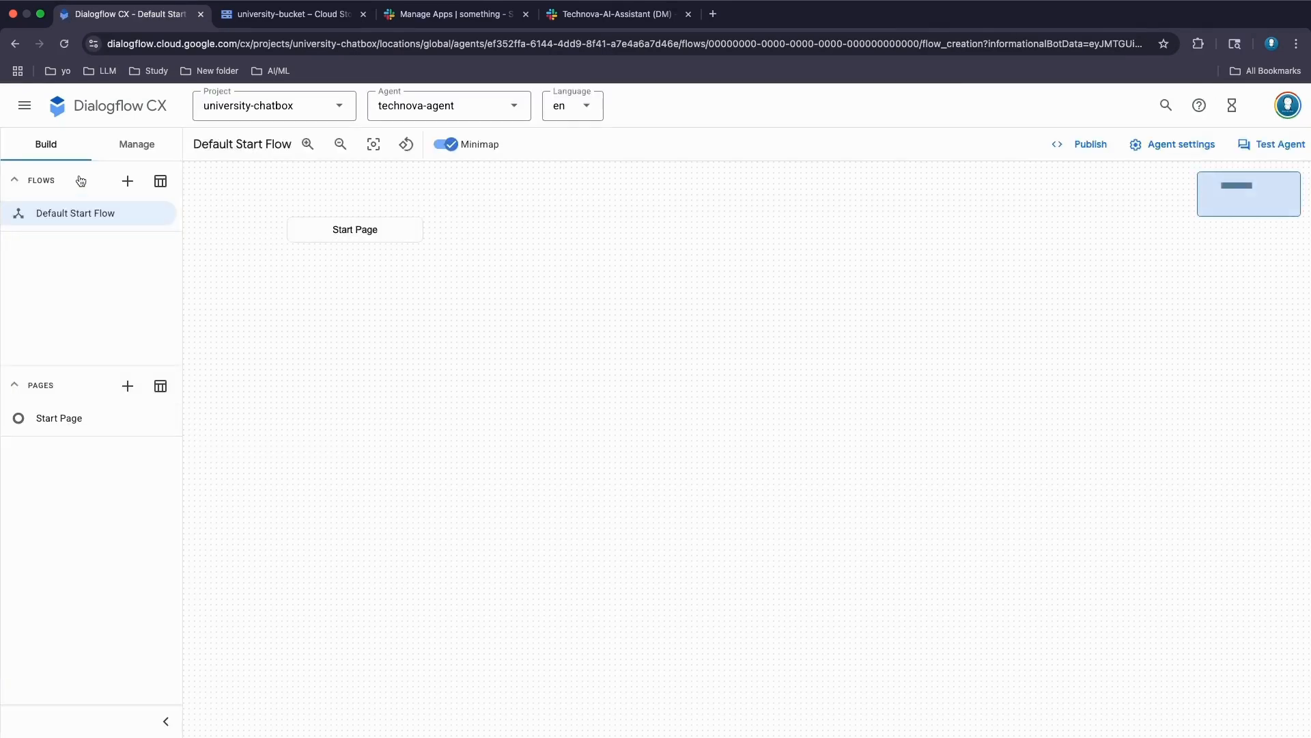
- Open Manage > Integrations and view the Phone Gateway numbers, showing technova-agent's en-US number
left_click(124, 149)
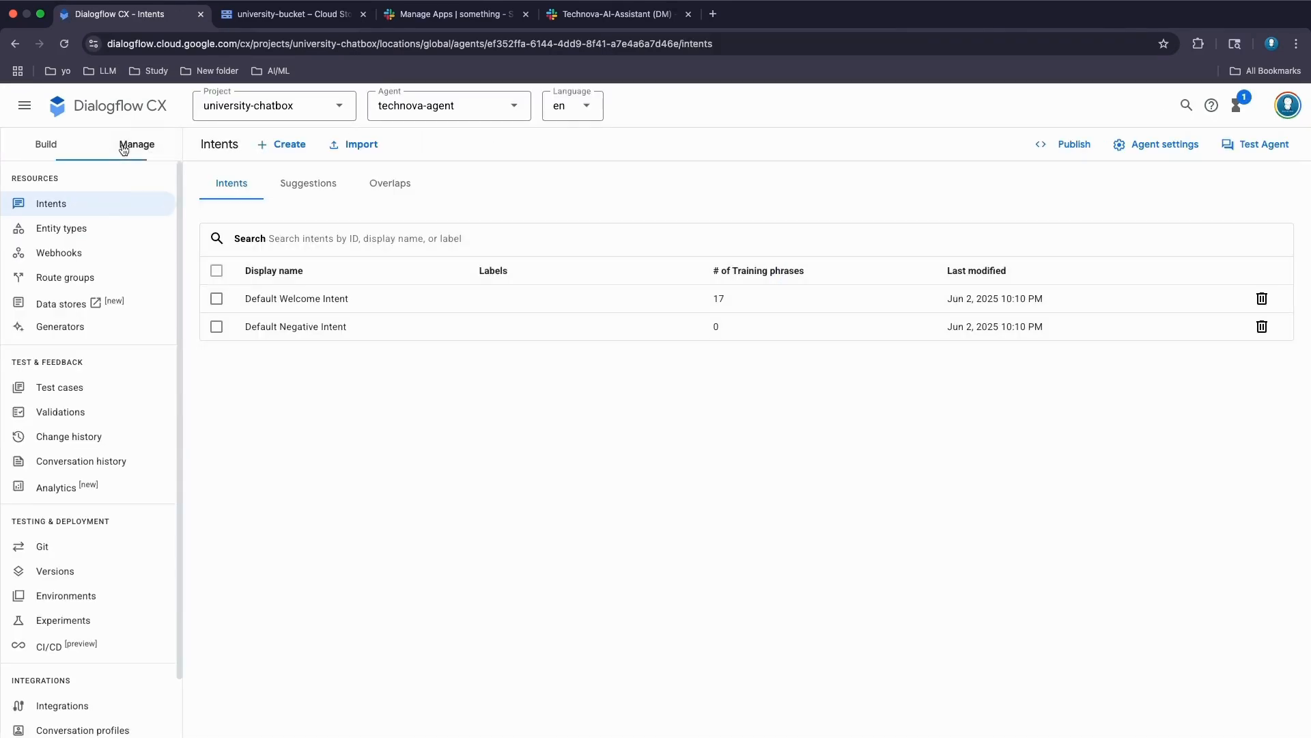
scroll(71, 628, "down", 2)
left_click(66, 640)
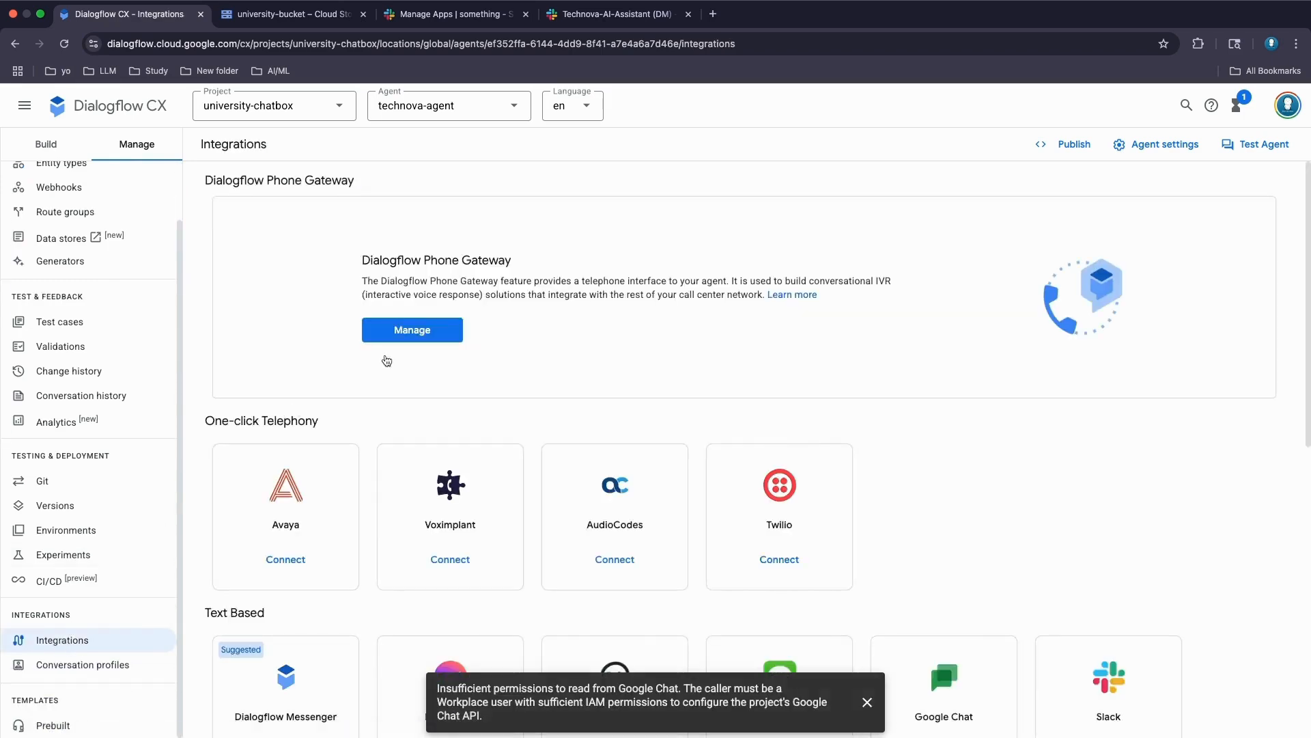
left_click(423, 332)
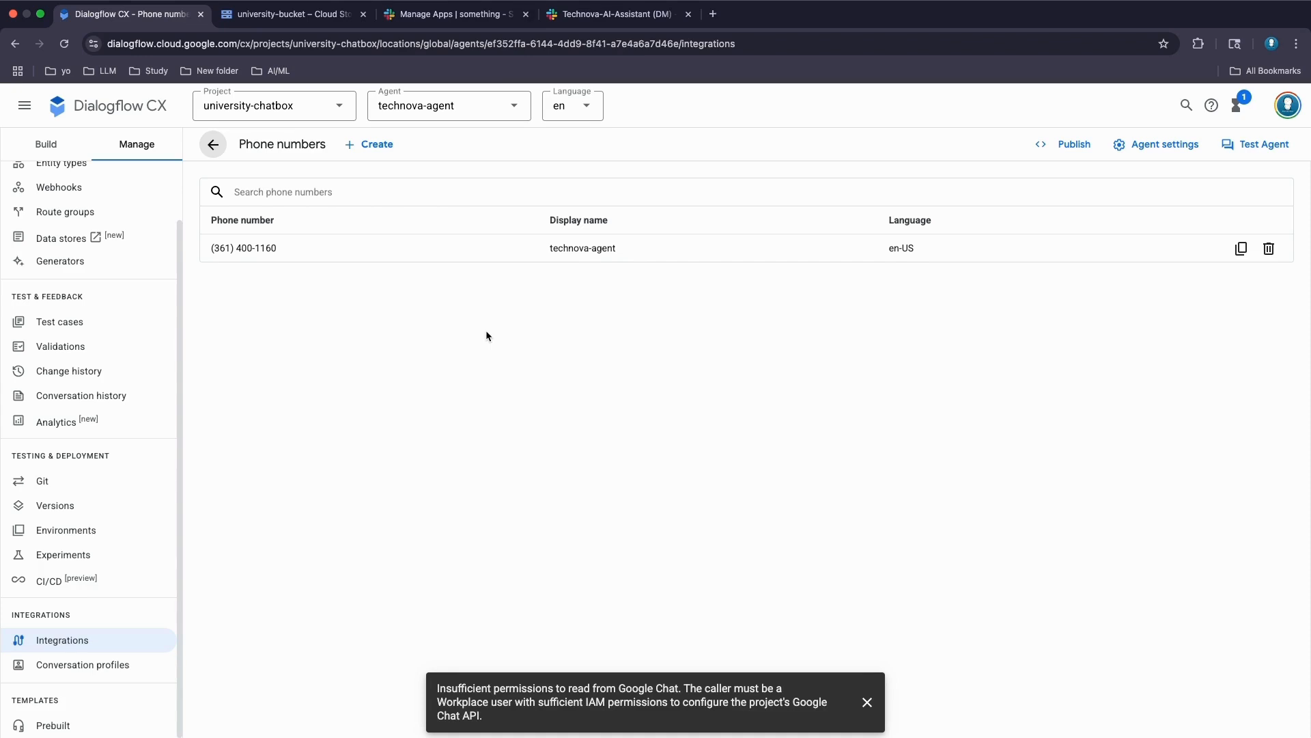
- Review the Technova-AI-Assistant DM's earlier answers on TechNova's products, AI domains and funding
left_click(611, 15)
scroll(550, 319, "up", 5)
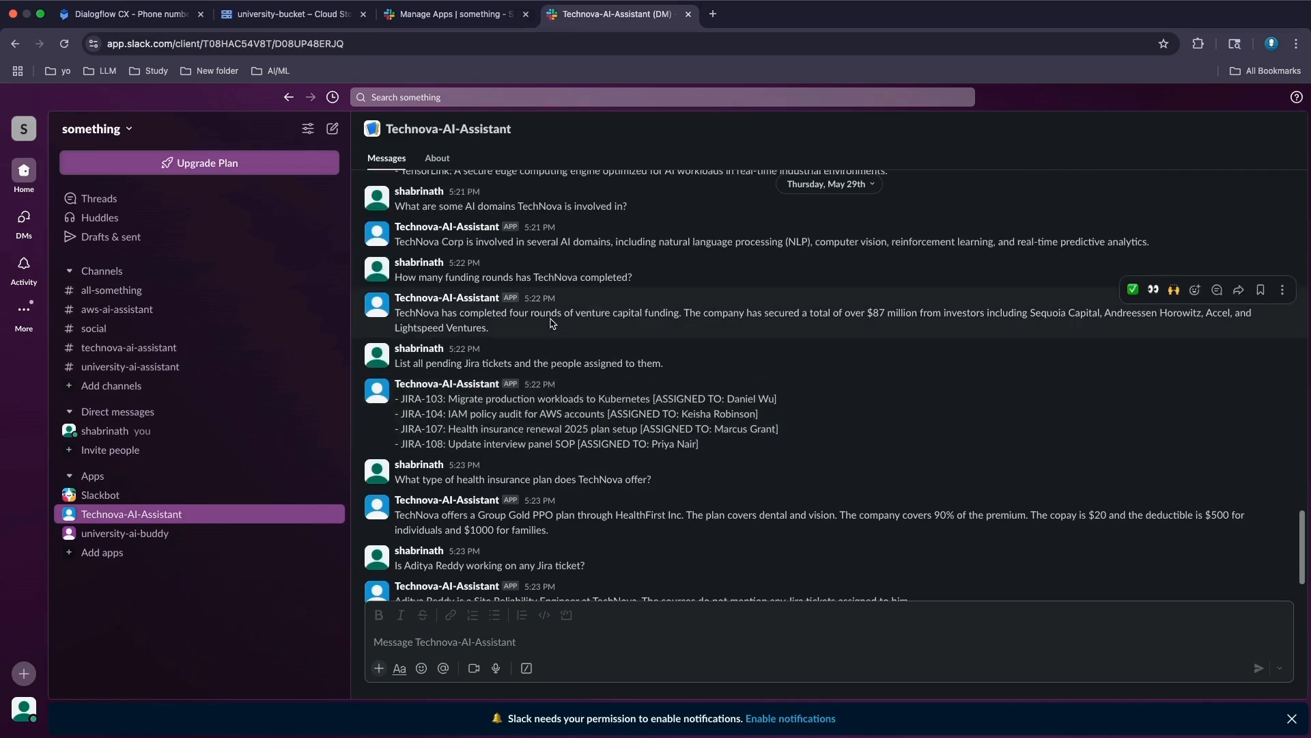
scroll(552, 322, "up", 3)
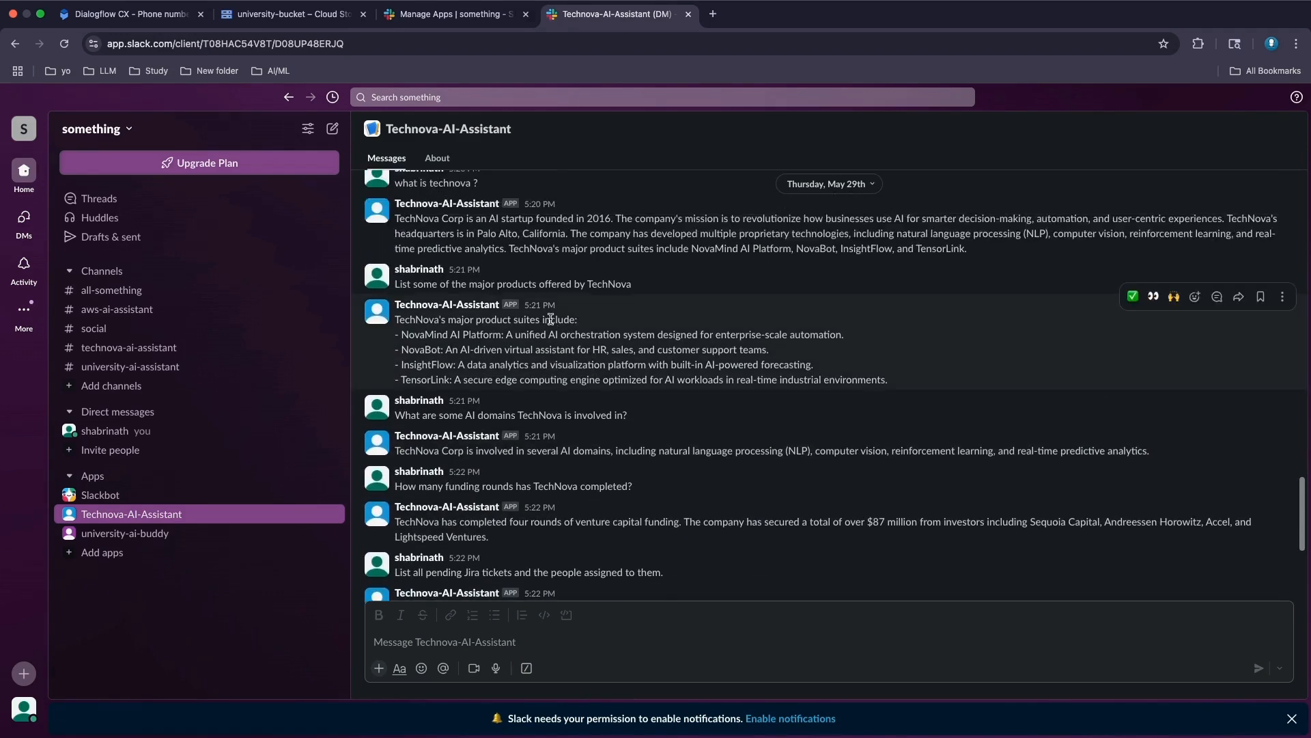
scroll(552, 323, "down", 4)
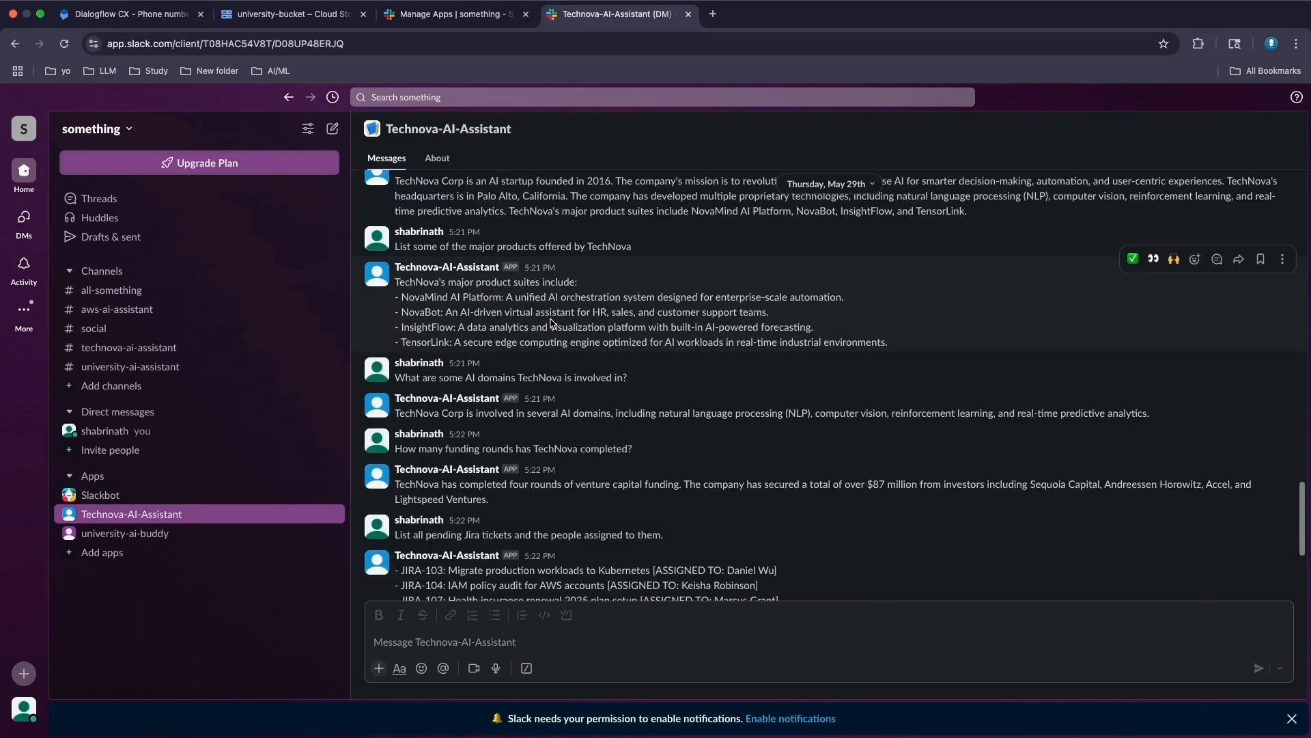
scroll(551, 323, "up", 4)
scroll(552, 322, "up", 2)
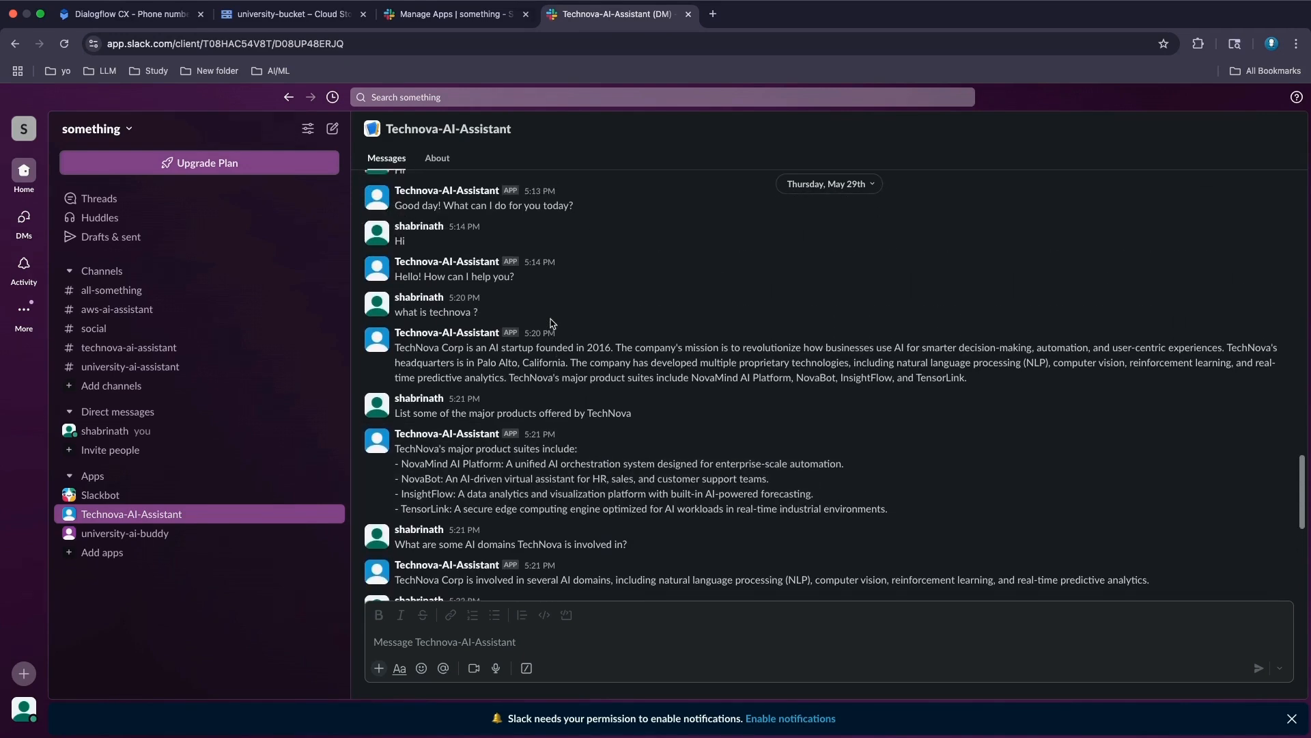
scroll(552, 323, "down", 2)
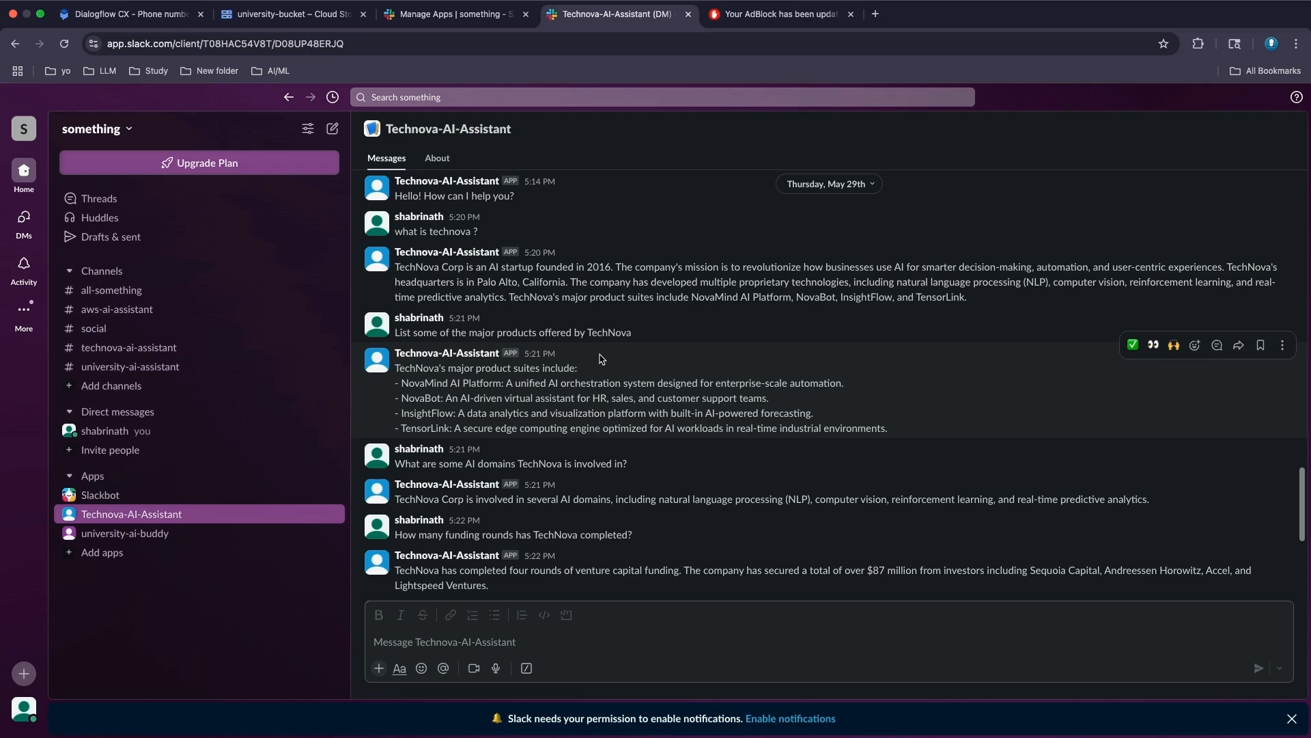
scroll(600, 358, "down", 5)
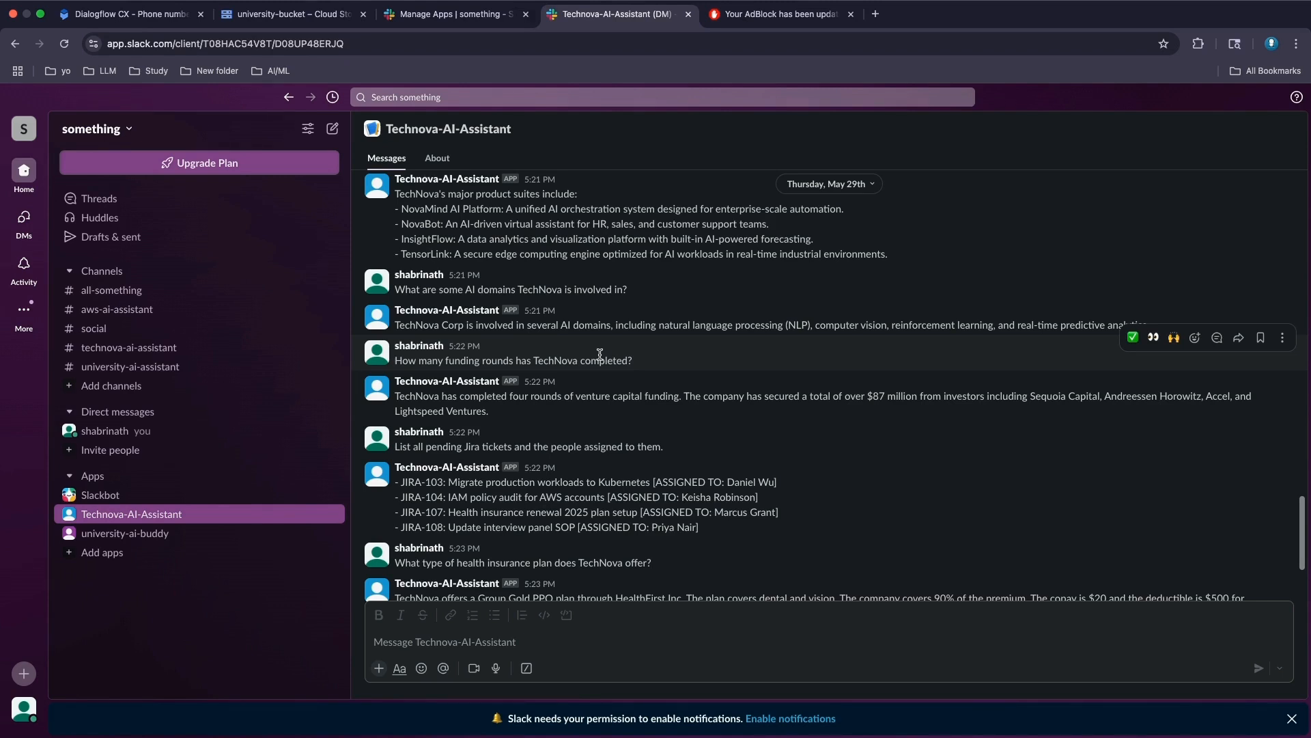
scroll(599, 354, "down", 5)
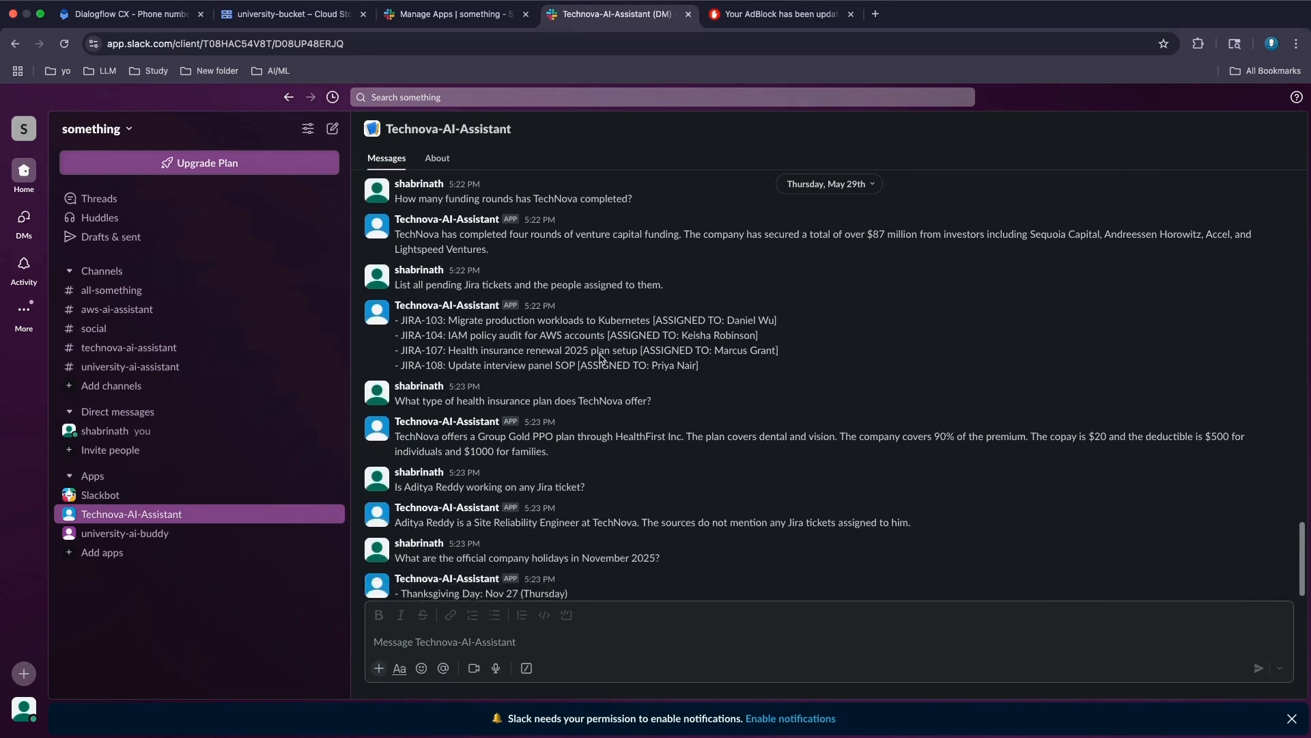